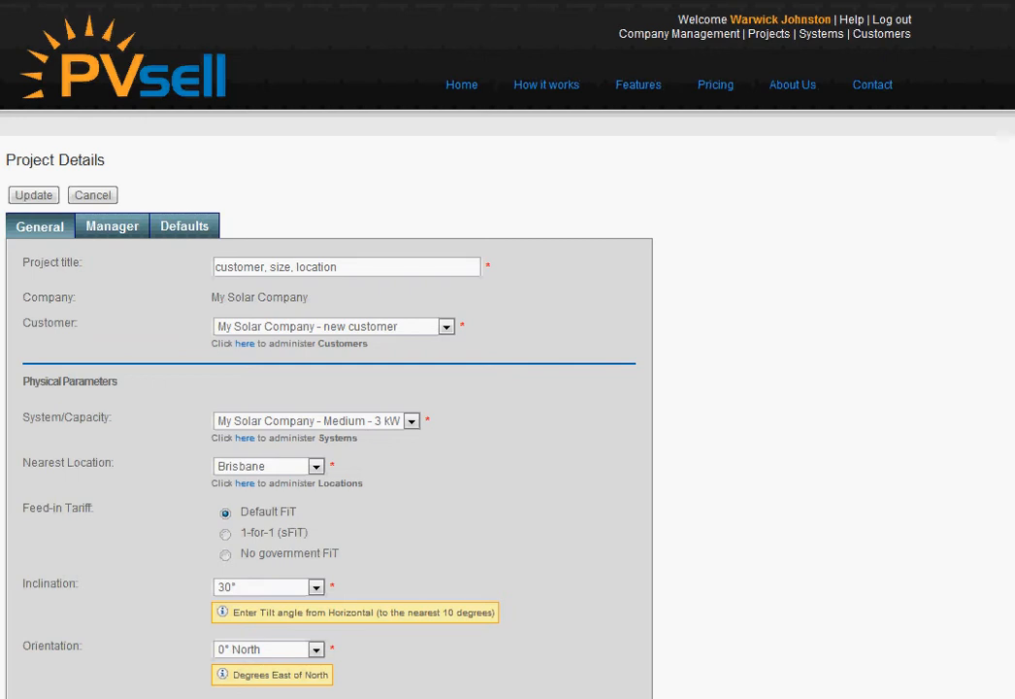
Step: Examine the project title and the choices offered for customer, system capacity and nearest location
scroll(508, 388, down, 3)
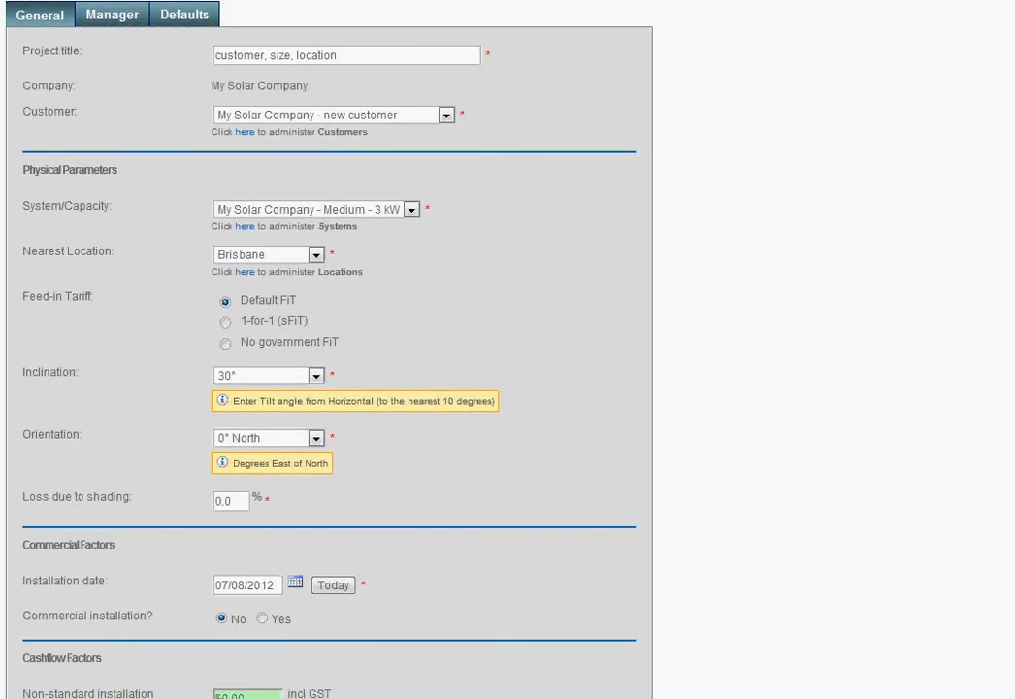
drag(377, 55, 177, 59)
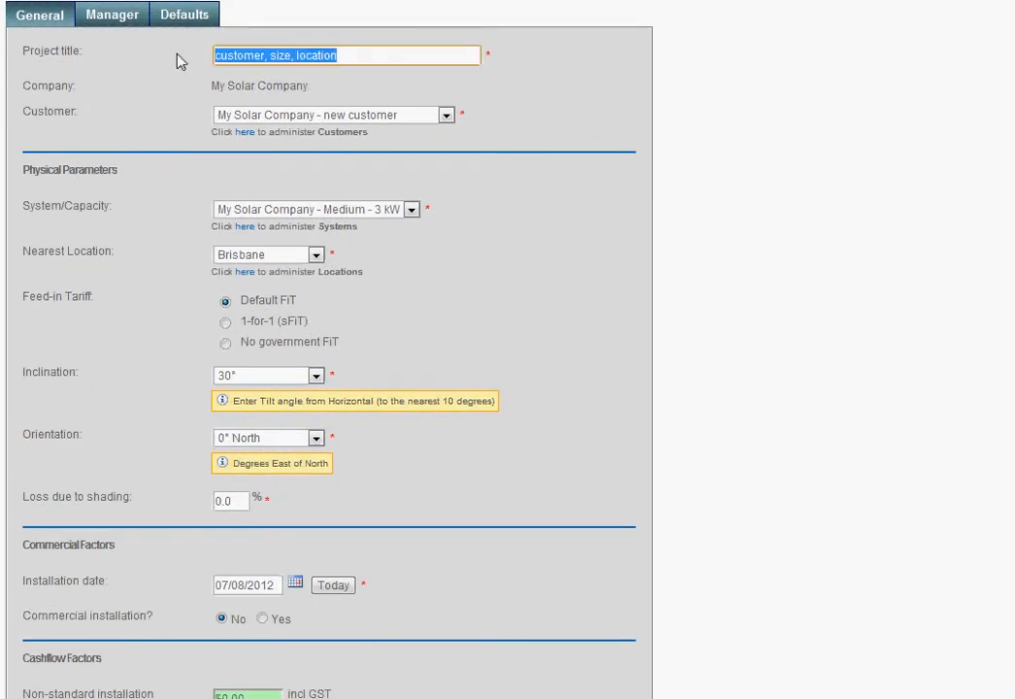
click(426, 118)
click(417, 173)
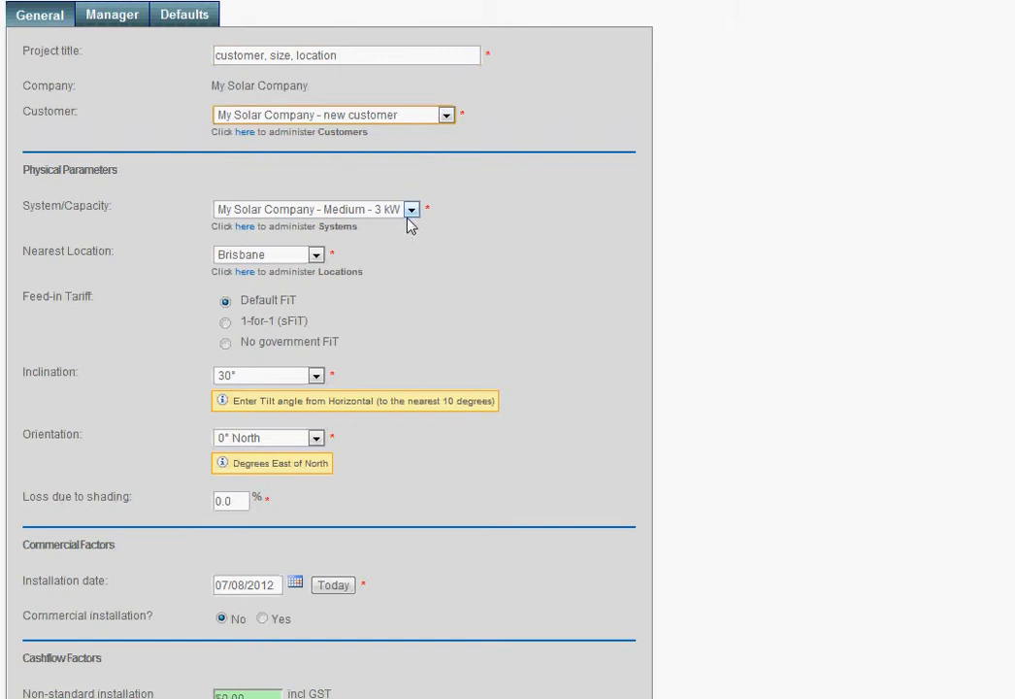
click(412, 211)
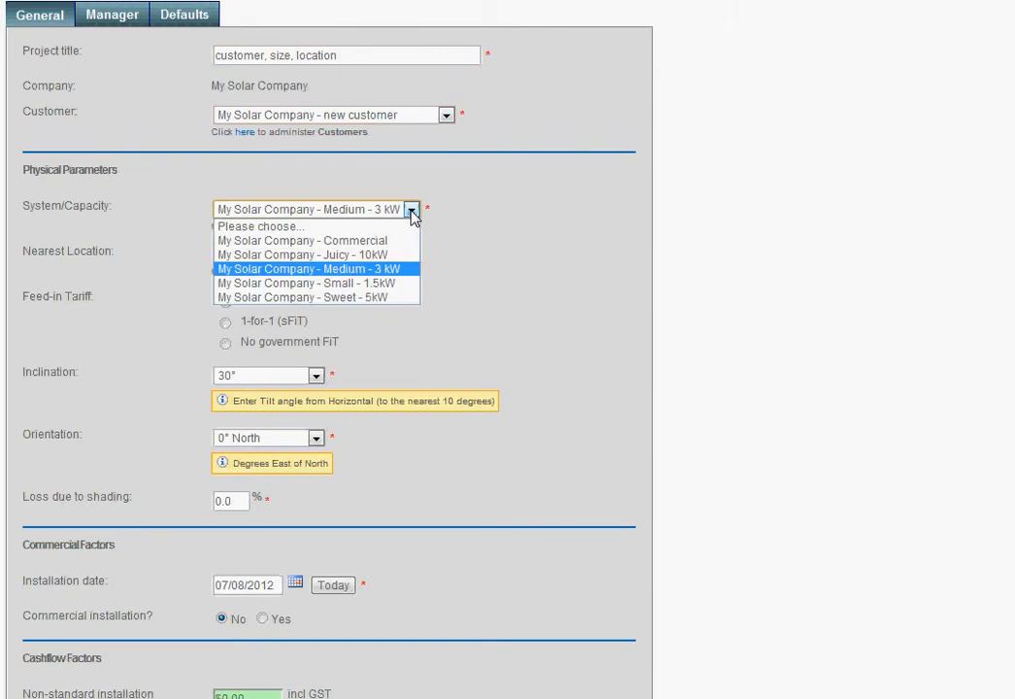
click(412, 211)
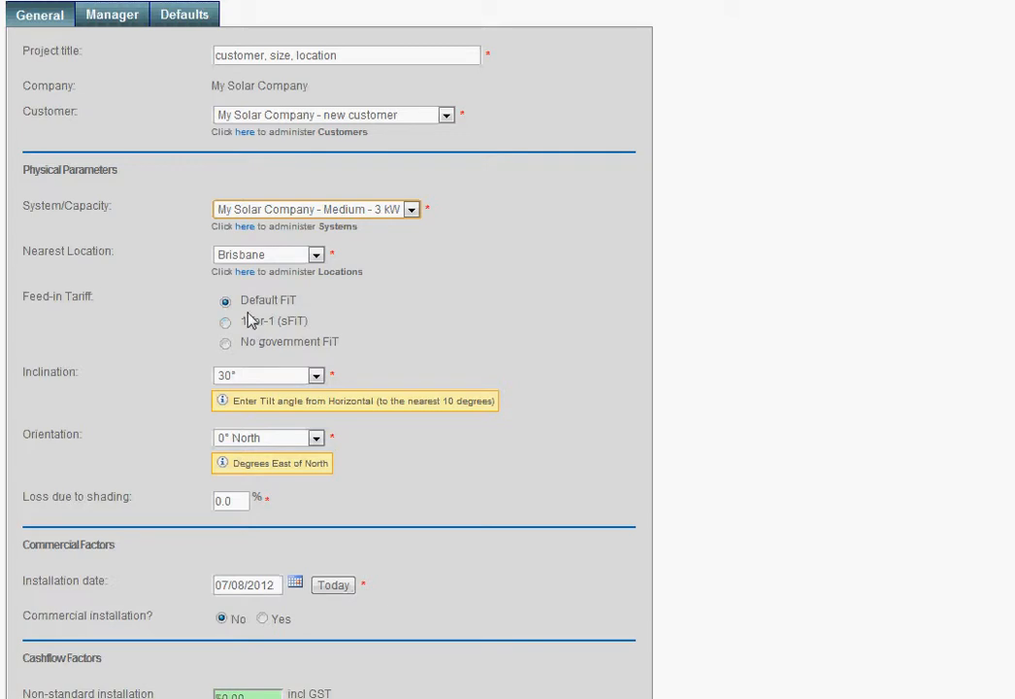
click(322, 259)
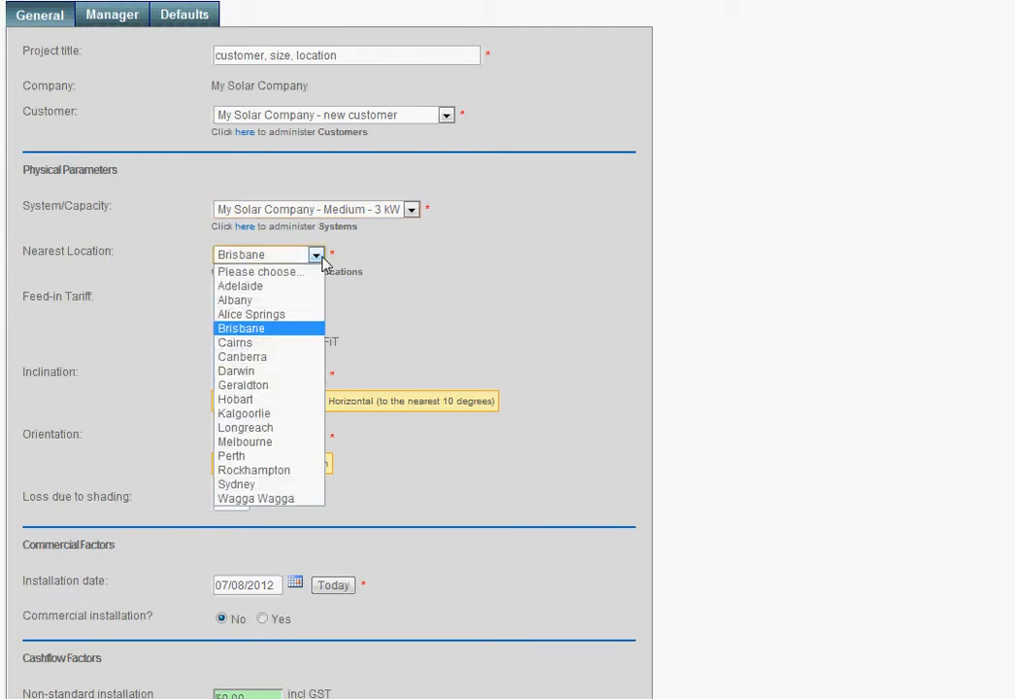
click(323, 260)
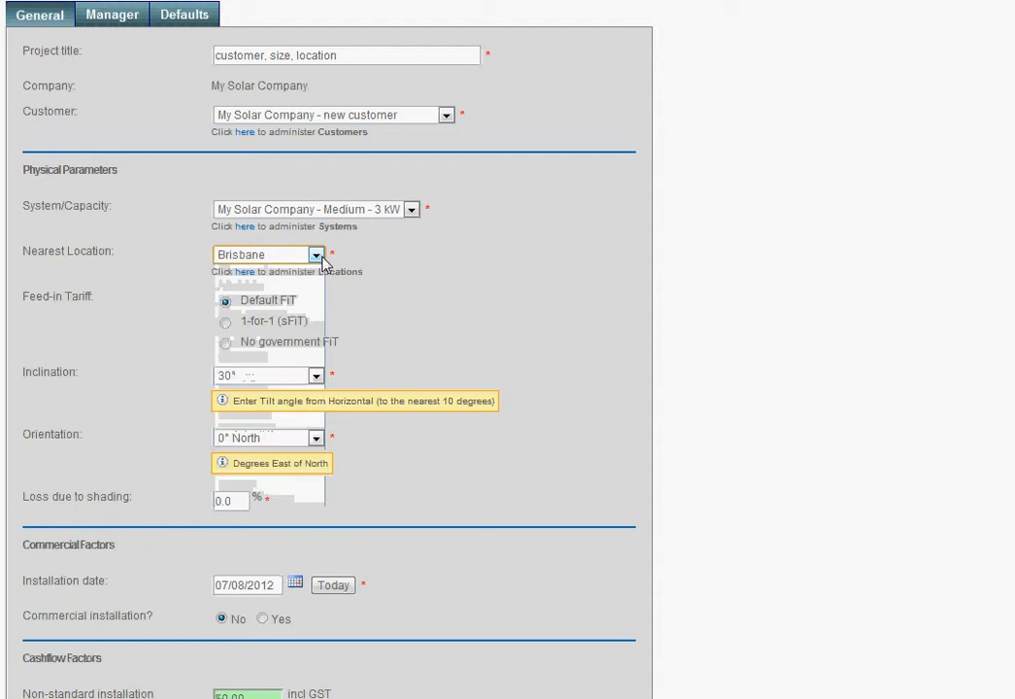
click(323, 261)
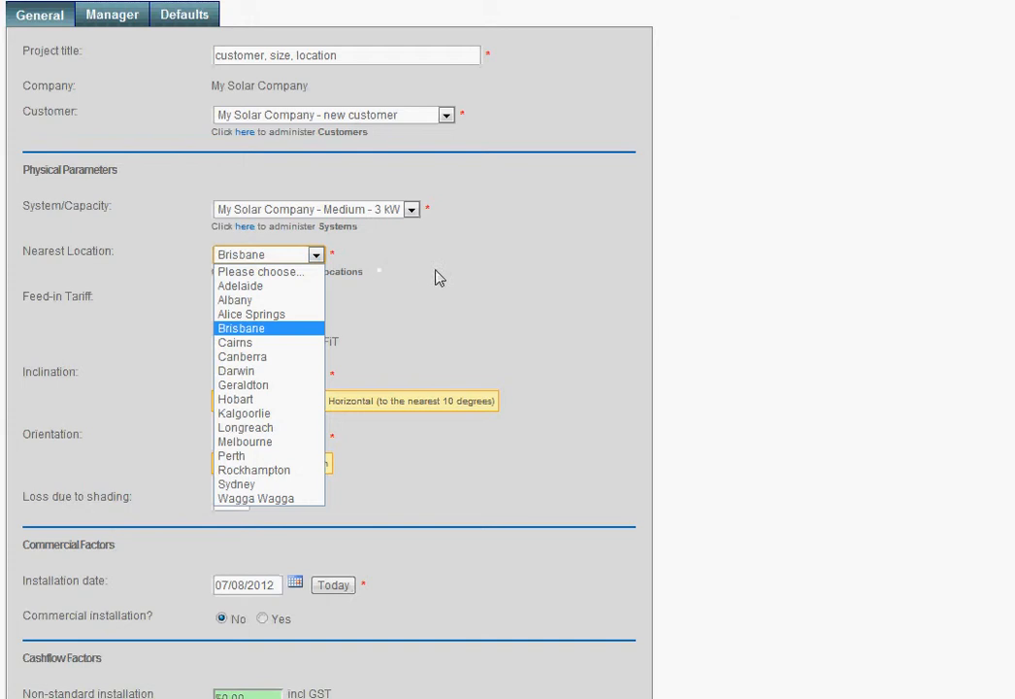
click(441, 320)
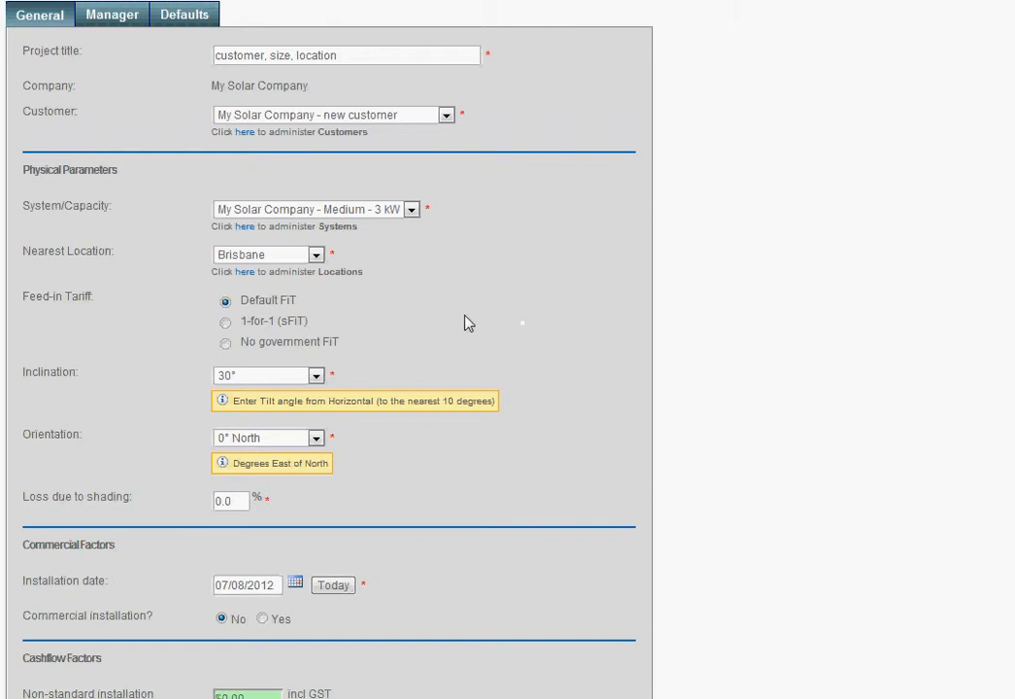
Step: Set the project's feed-in tariff to No government FiT
click(227, 323)
click(226, 343)
scroll(608, 338, down, 1)
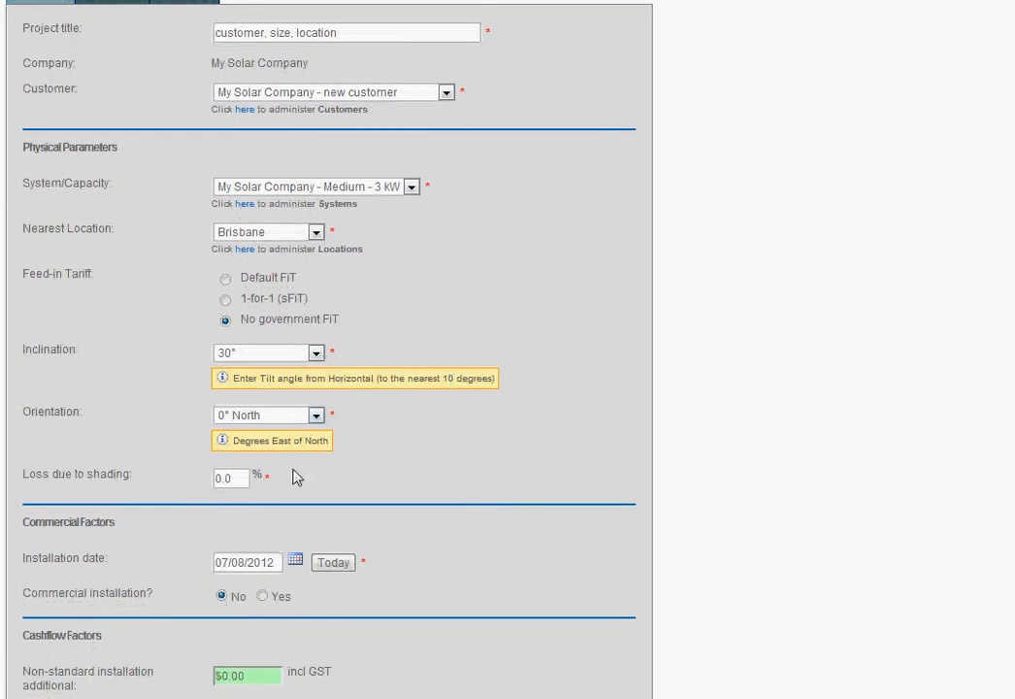
Step: Check the shading loss and installation date fields, and mark the project as a commercial installation
double_click(238, 477)
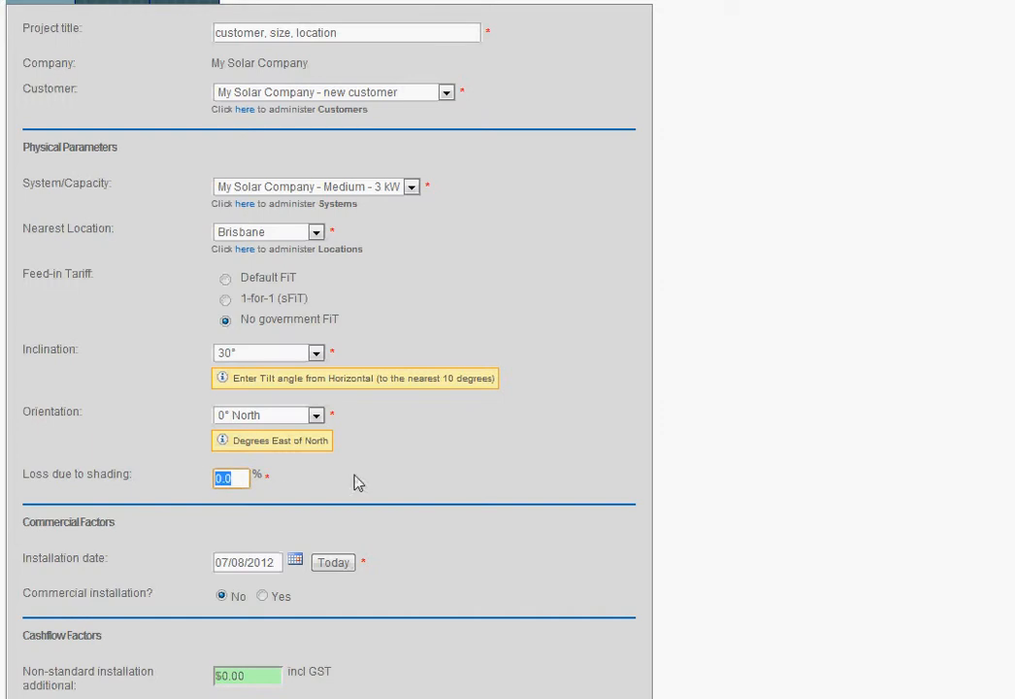
middle_click(492, 441)
middle_click(464, 562)
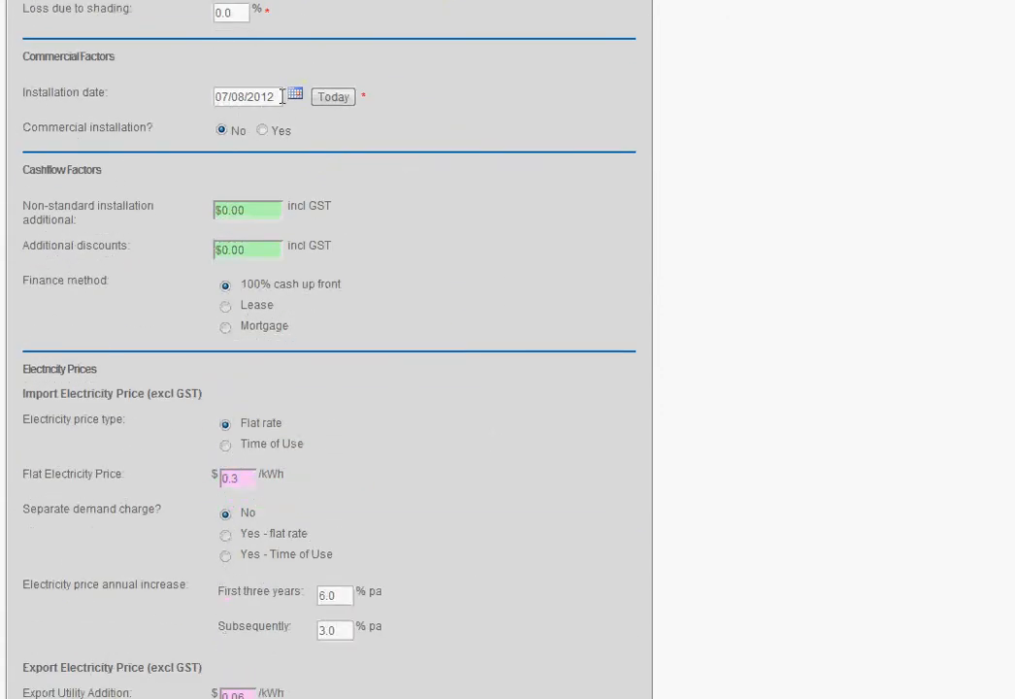
drag(278, 97, 195, 95)
click(436, 73)
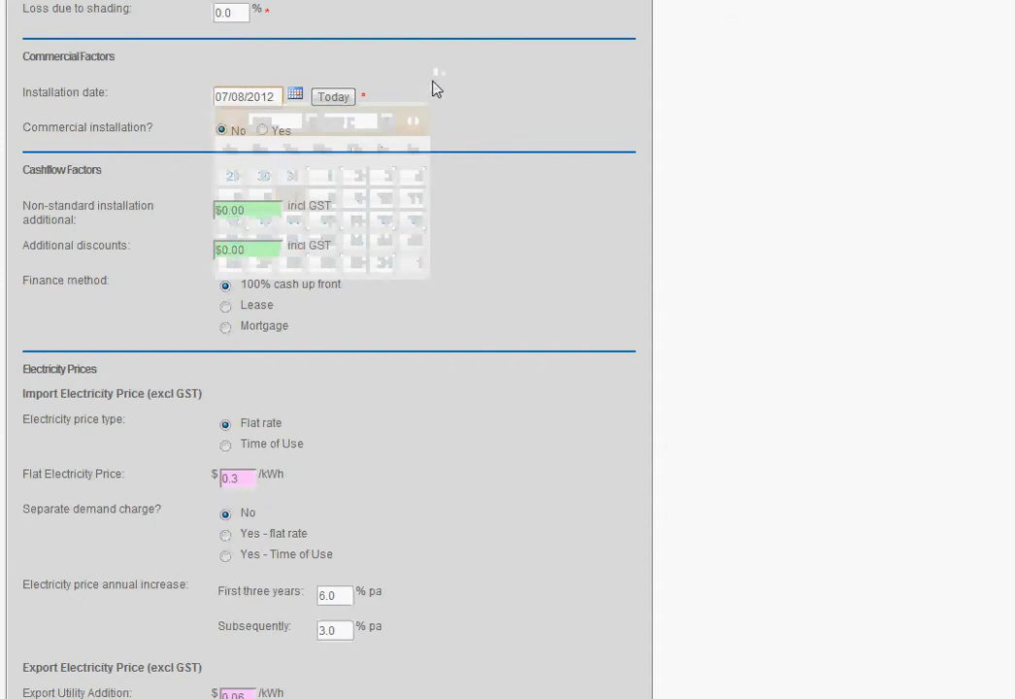
click(262, 130)
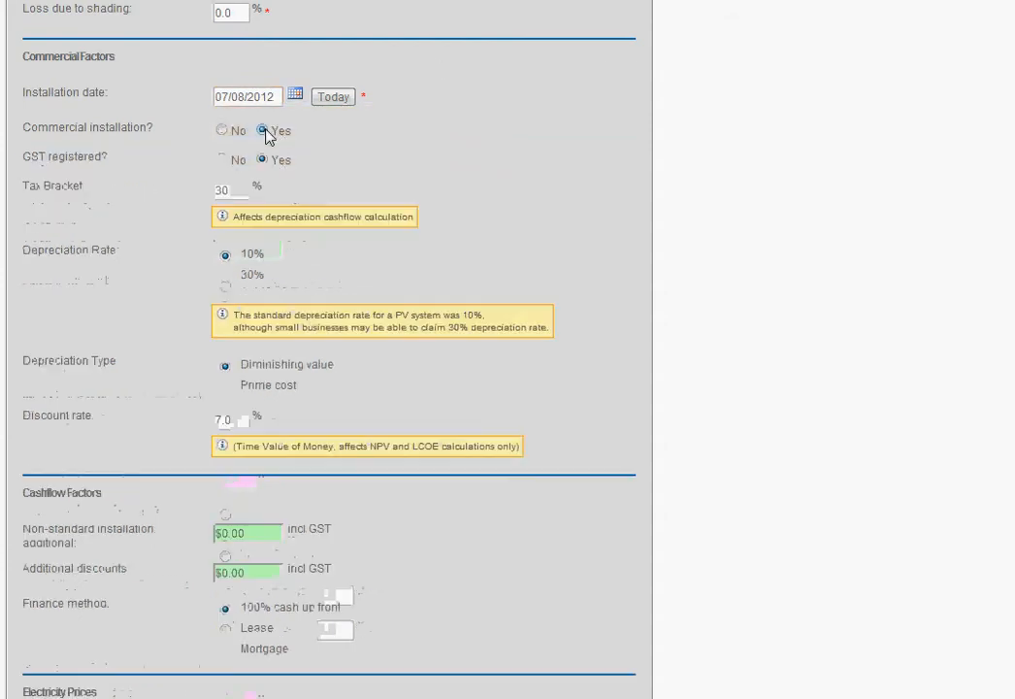
Step: Examine the tax bracket, depreciation rate, depreciation type and discount rate settings for the commercial installation
double_click(236, 190)
mouse_move(265, 256)
mouse_down()
mouse_move(239, 259)
mouse_move(266, 275)
mouse_up()
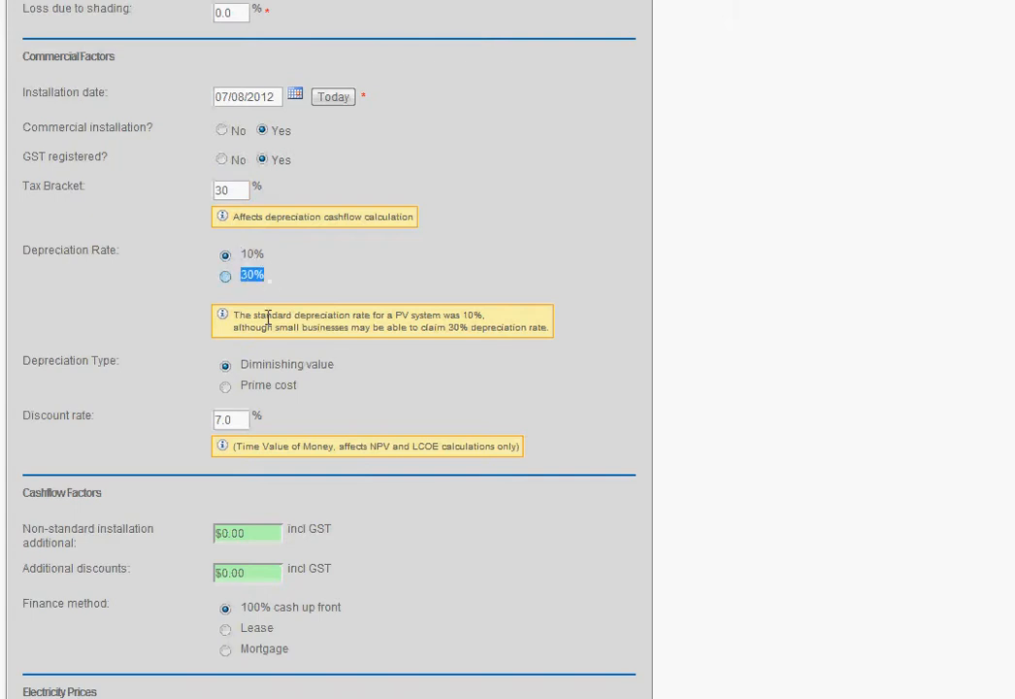
click(226, 387)
click(225, 366)
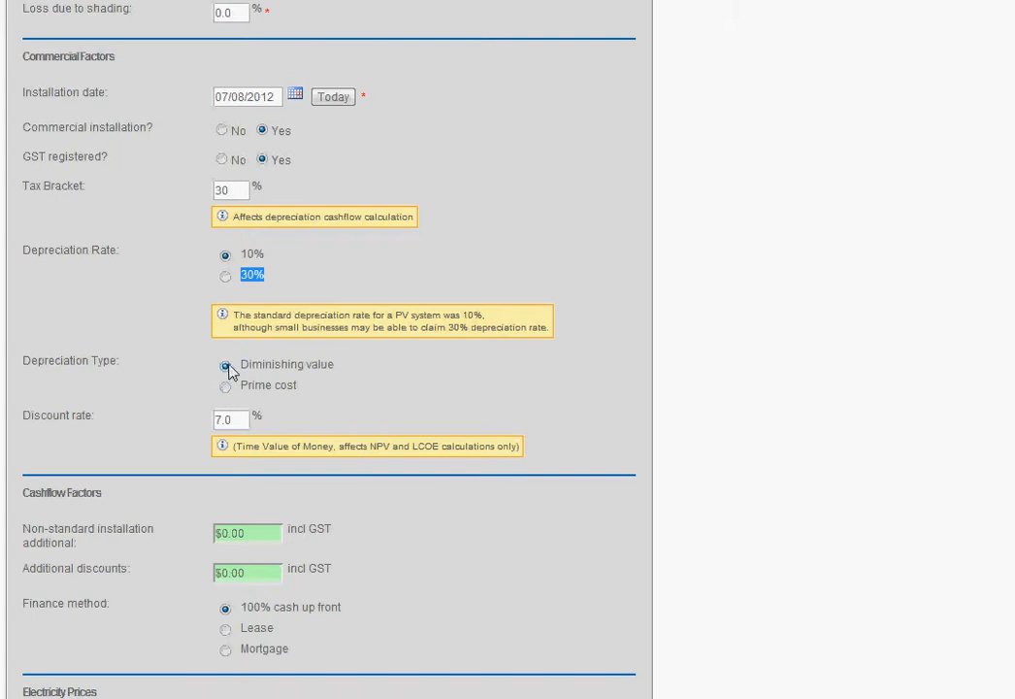
click(237, 417)
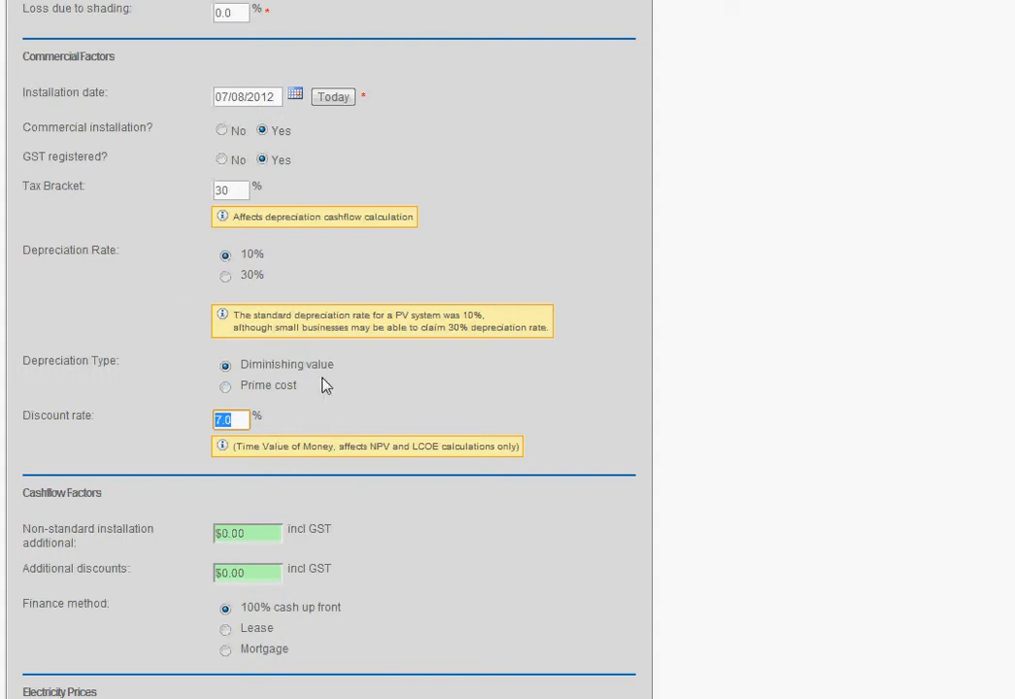
Step: Set the non-standard installation additional cost to 150 and the additional discounts to 350
scroll(541, 279, down, 5)
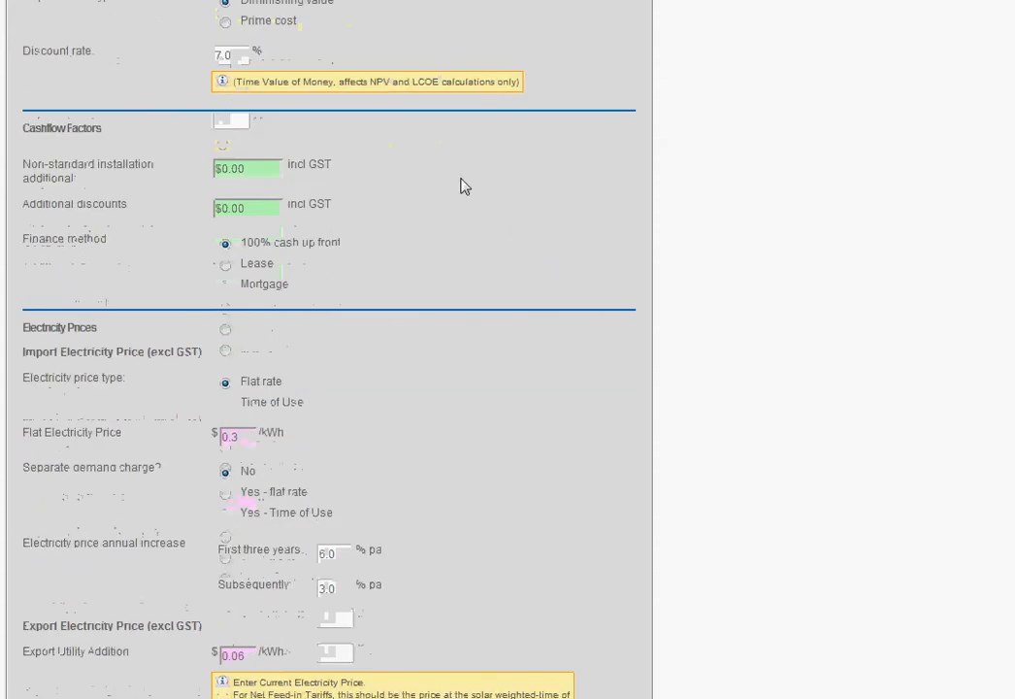
drag(272, 167, 182, 169)
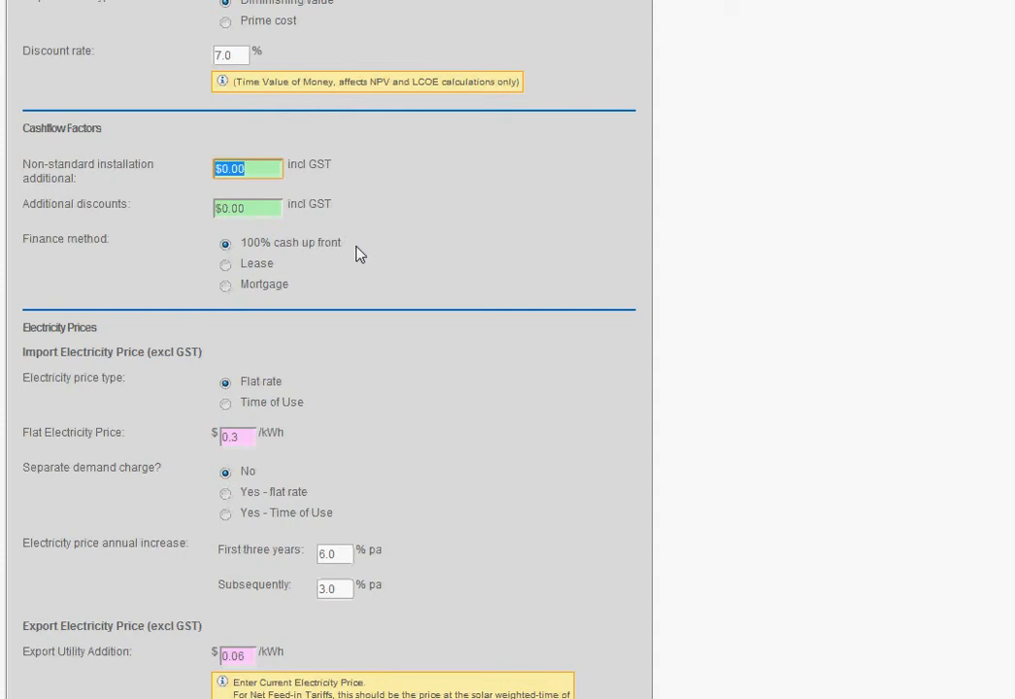
text(150)
click(275, 210)
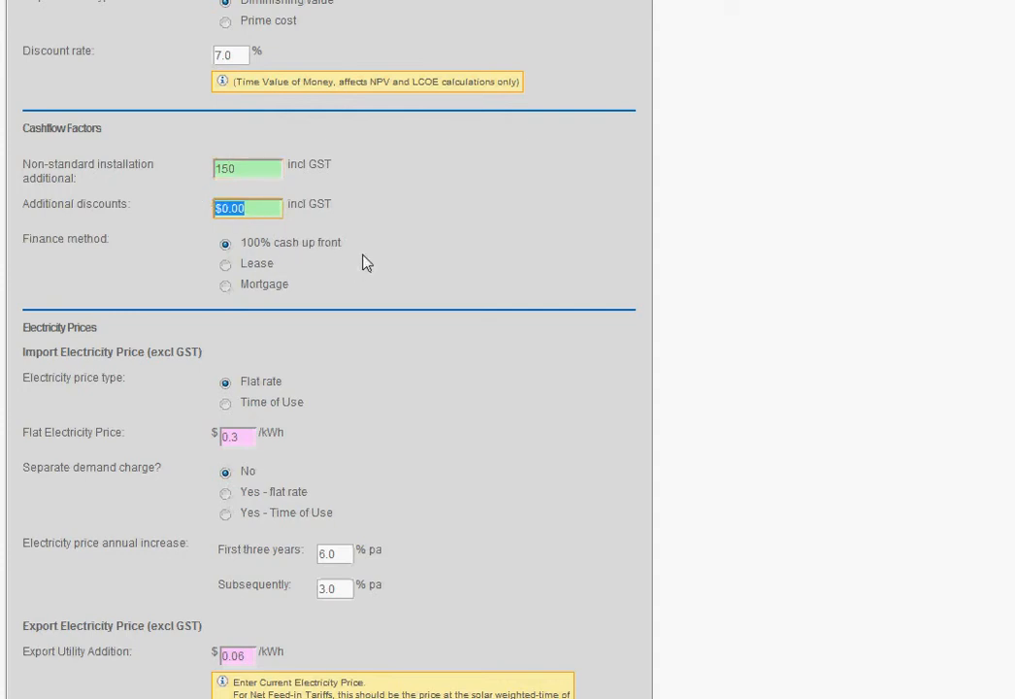
text(350)
Step: Choose Mortgage as the finance method and set the loan term to 5 years
click(225, 266)
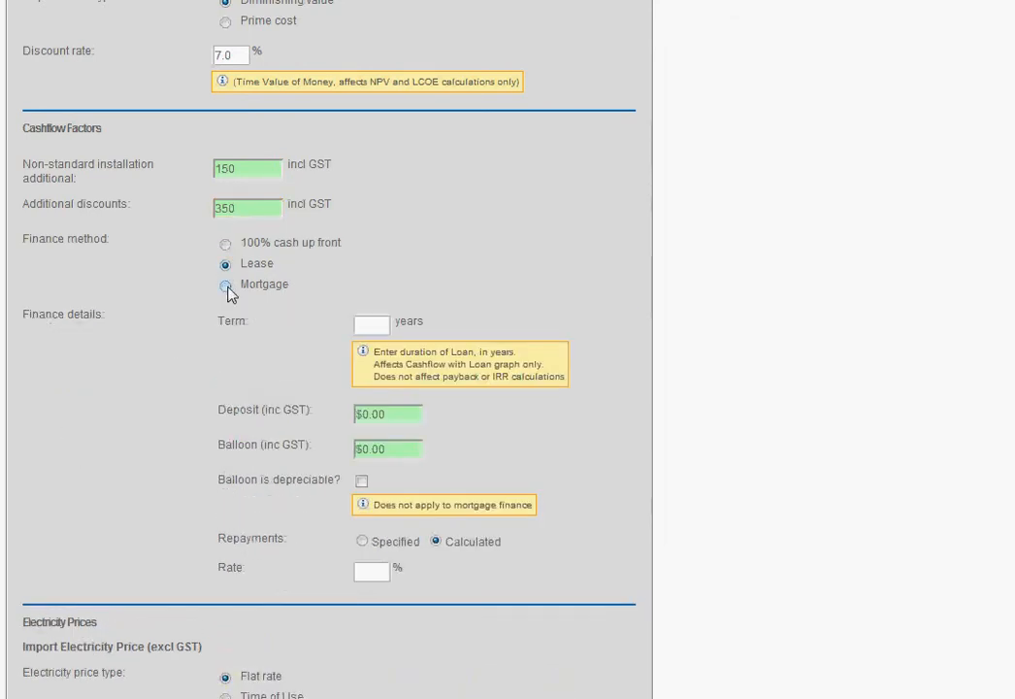
click(227, 287)
click(226, 267)
click(227, 287)
click(373, 326)
text(5)
key(Tab)
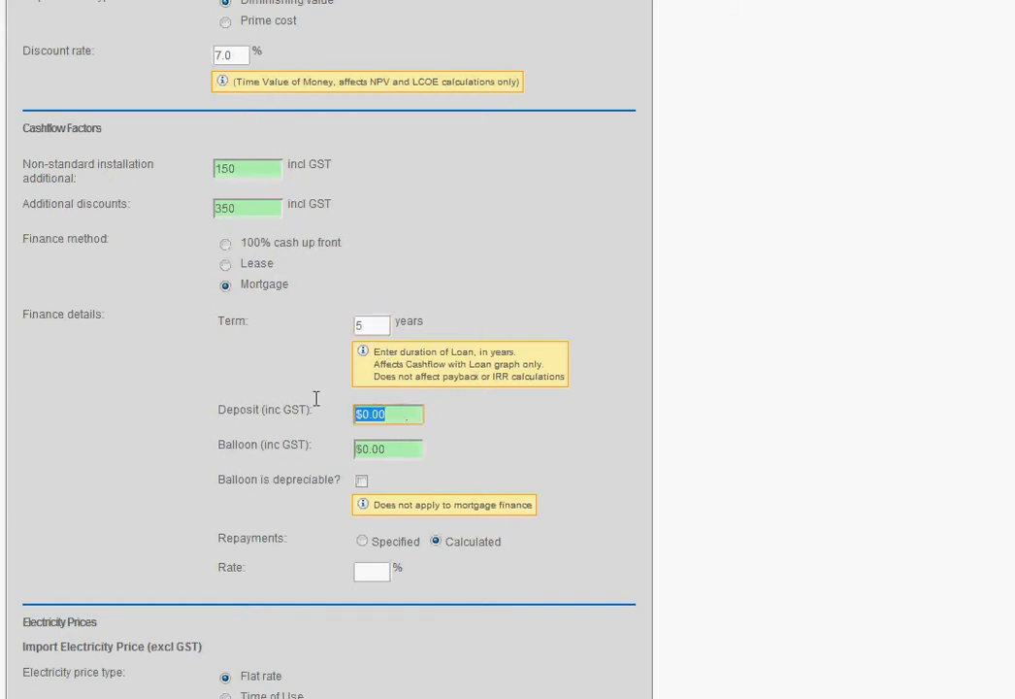
Step: Fill in the finance details with a deposit of 1000, a balloon of 2000 and a rate of 10%
text(1000)
key(Tab)
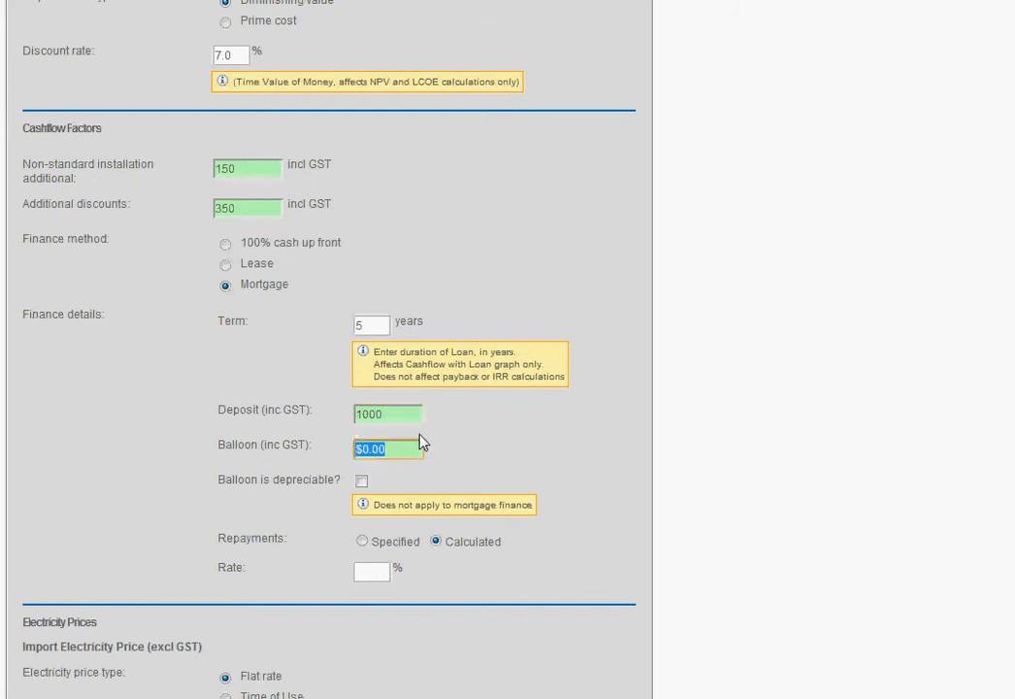
text(2000)
click(373, 572)
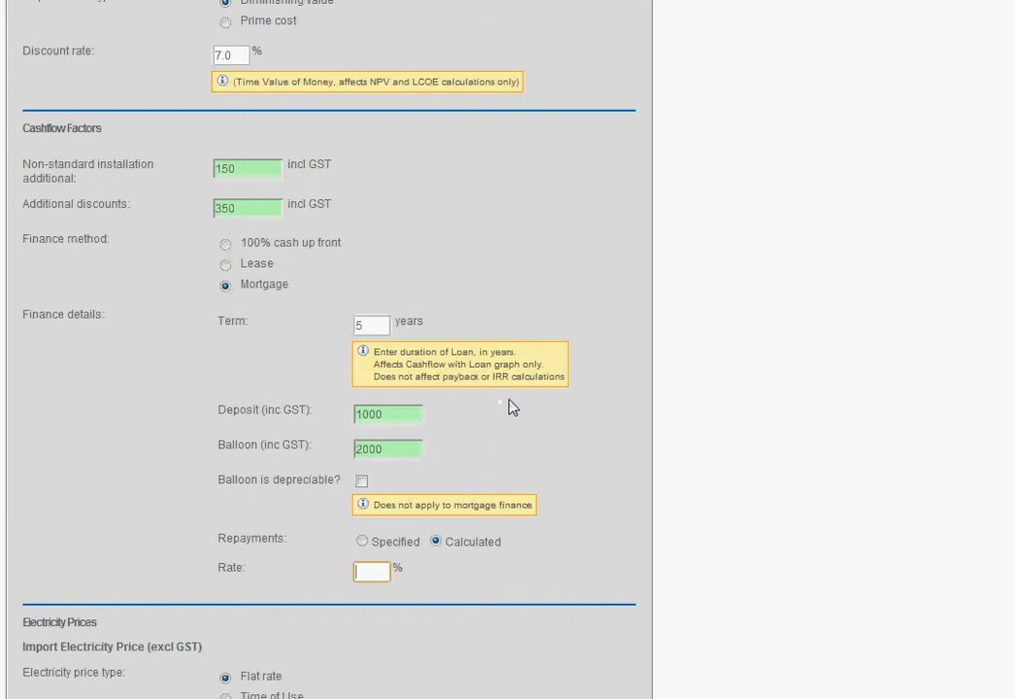
text(10)
Step: Set the import electricity price type to Time of Use
middle_click(598, 440)
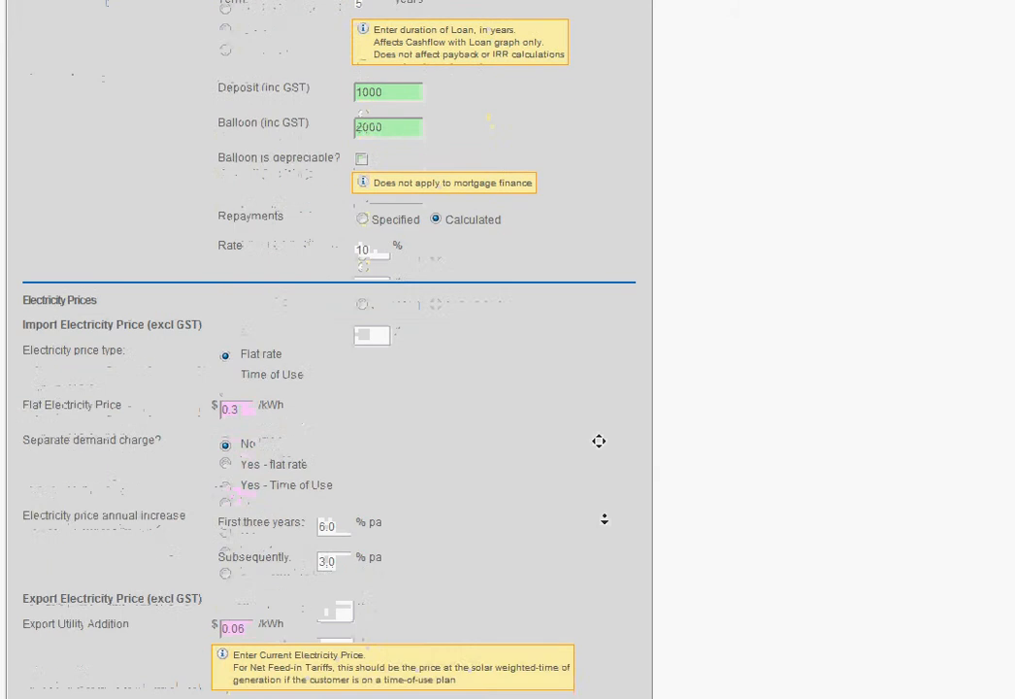
middle_click(603, 514)
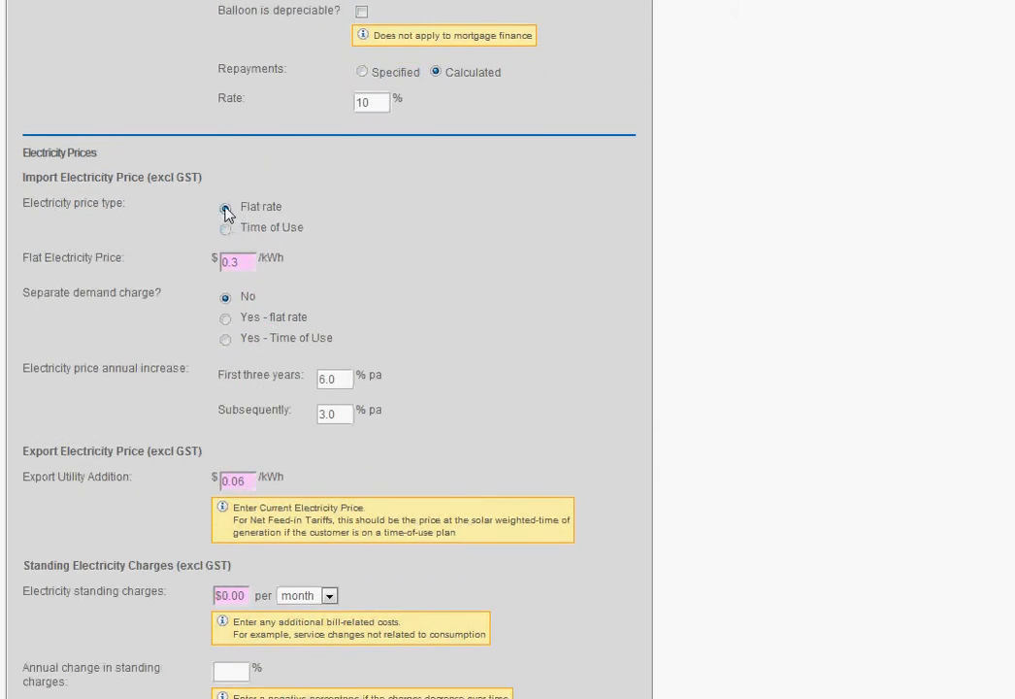
double_click(243, 261)
click(225, 230)
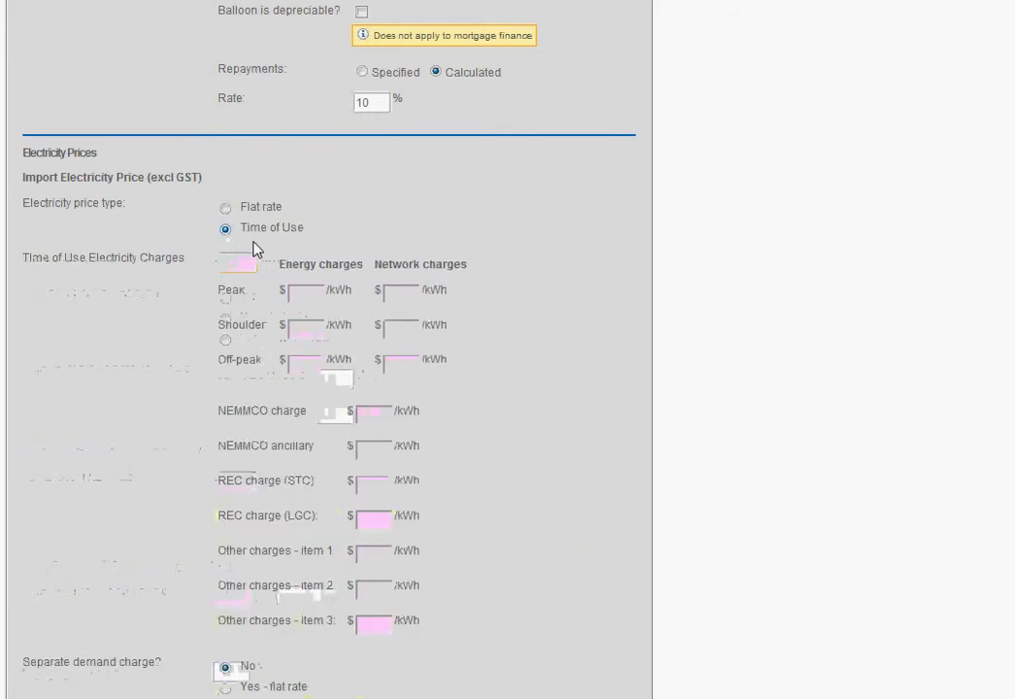
middle_click(579, 367)
click(578, 388)
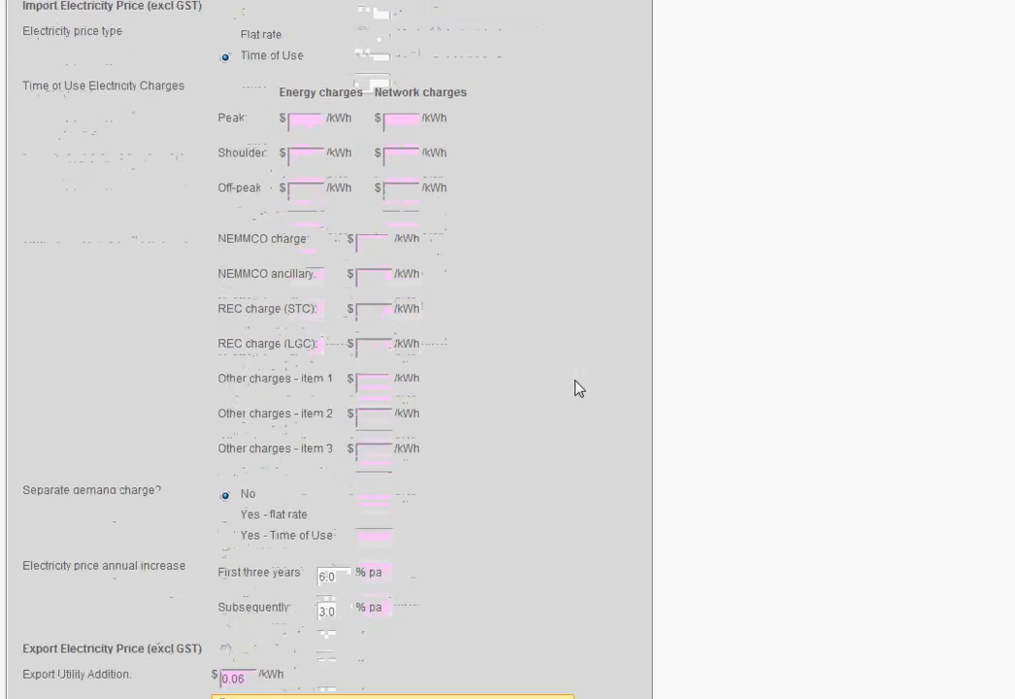
Step: Examine the peak, shoulder and off-peak fields for the time-of-use energy and network charges
click(306, 121)
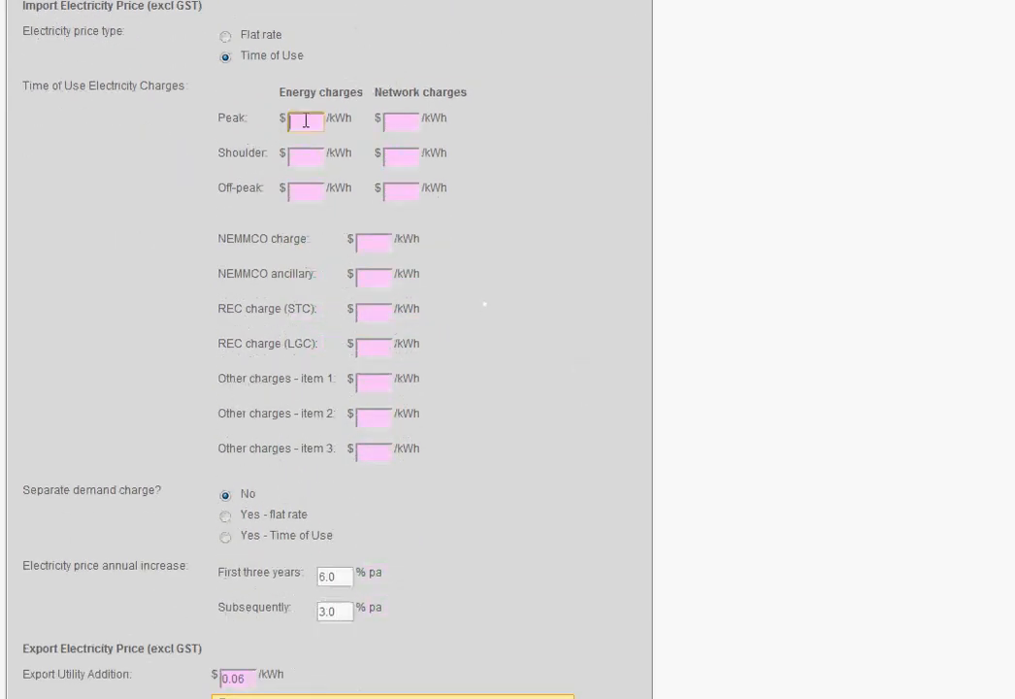
click(315, 192)
click(305, 122)
click(308, 156)
click(309, 190)
click(311, 123)
click(394, 118)
Step: Set the energy charges to .3 for peak, .2 for shoulder and .08 for off-peak
click(302, 124)
click(306, 153)
text(2)
click(308, 194)
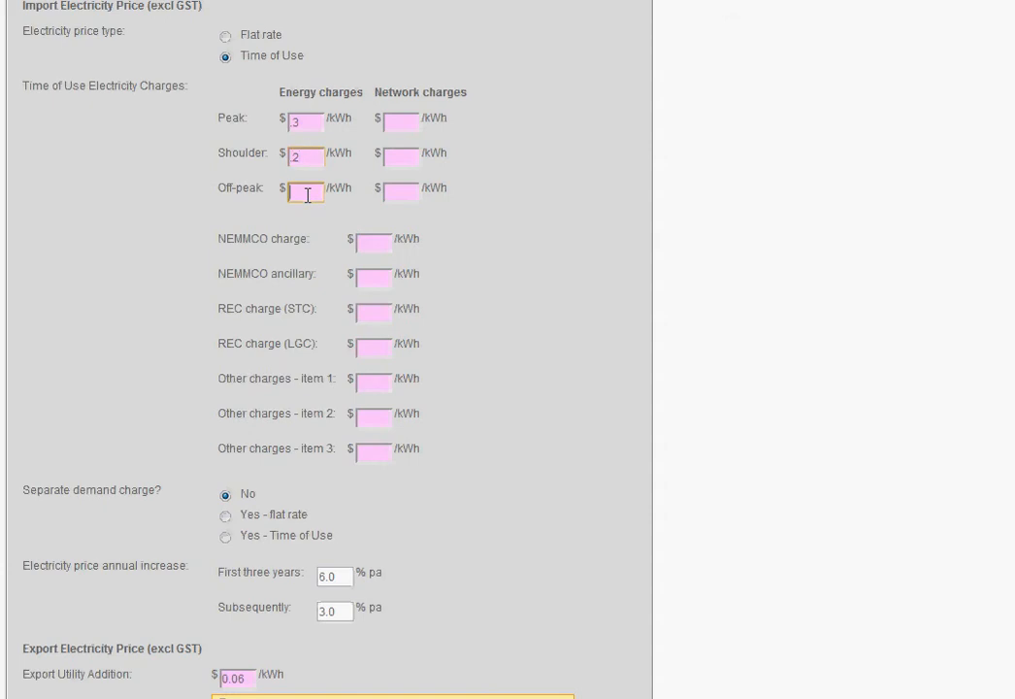
text(08)
Step: Try the flat-rate and Time of Use options for a separate demand charge, and set it back to No
middle_click(519, 299)
scroll(519, 329, down, 1)
middle_click(519, 345)
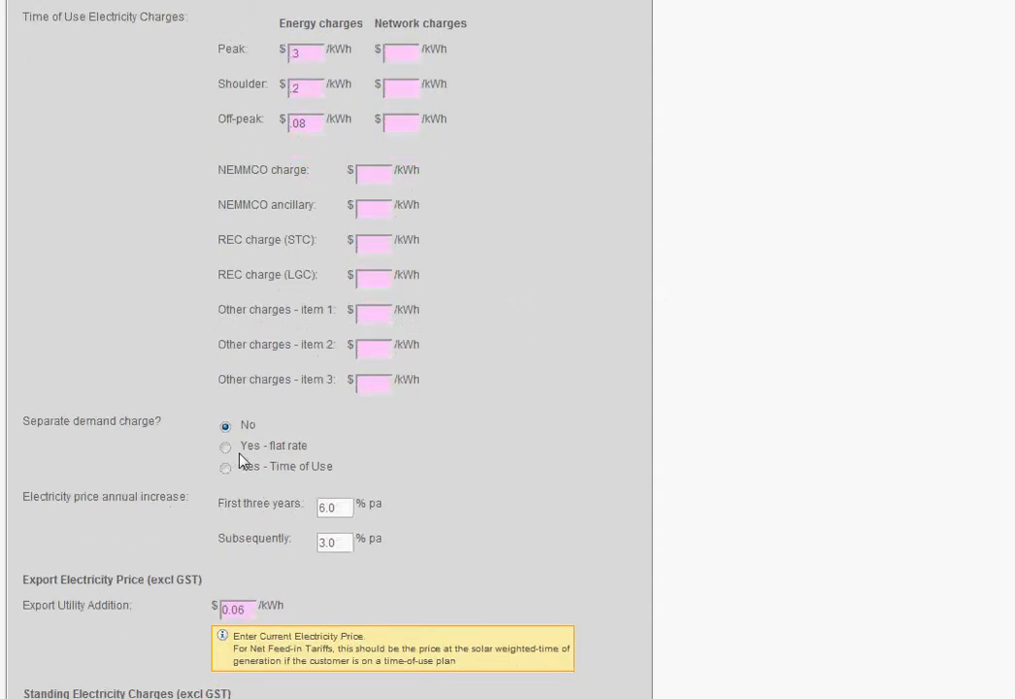
click(225, 446)
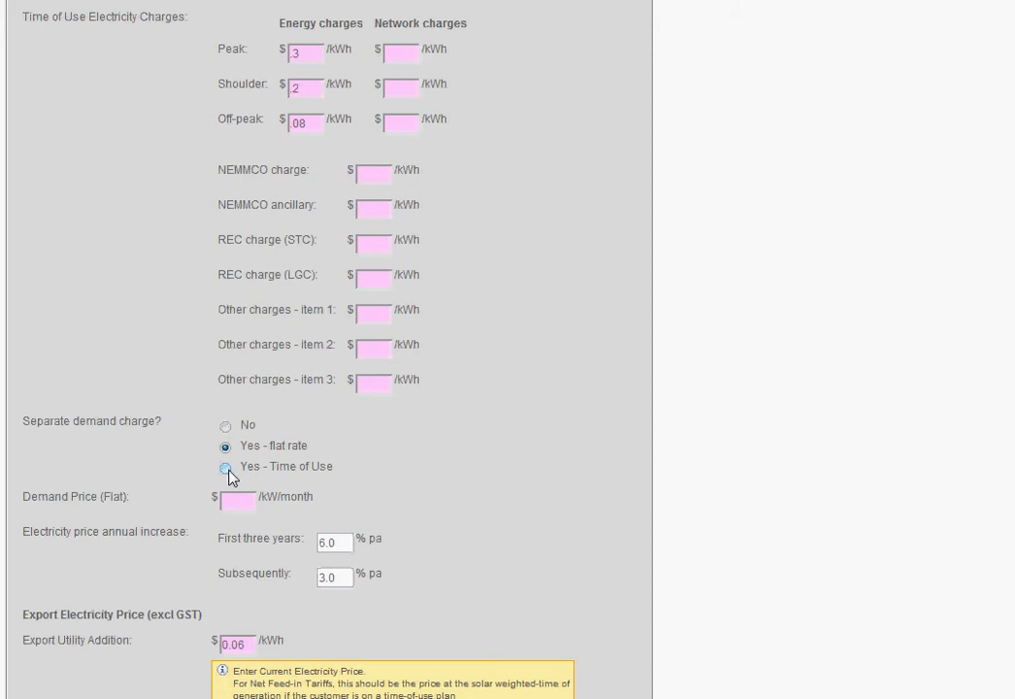
click(225, 469)
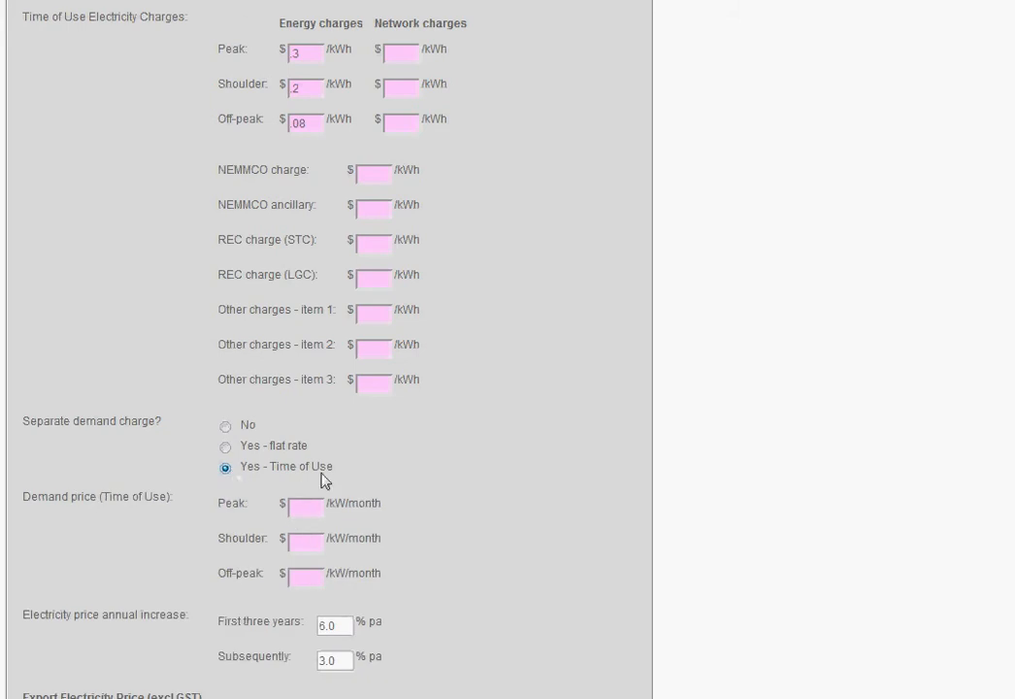
click(225, 447)
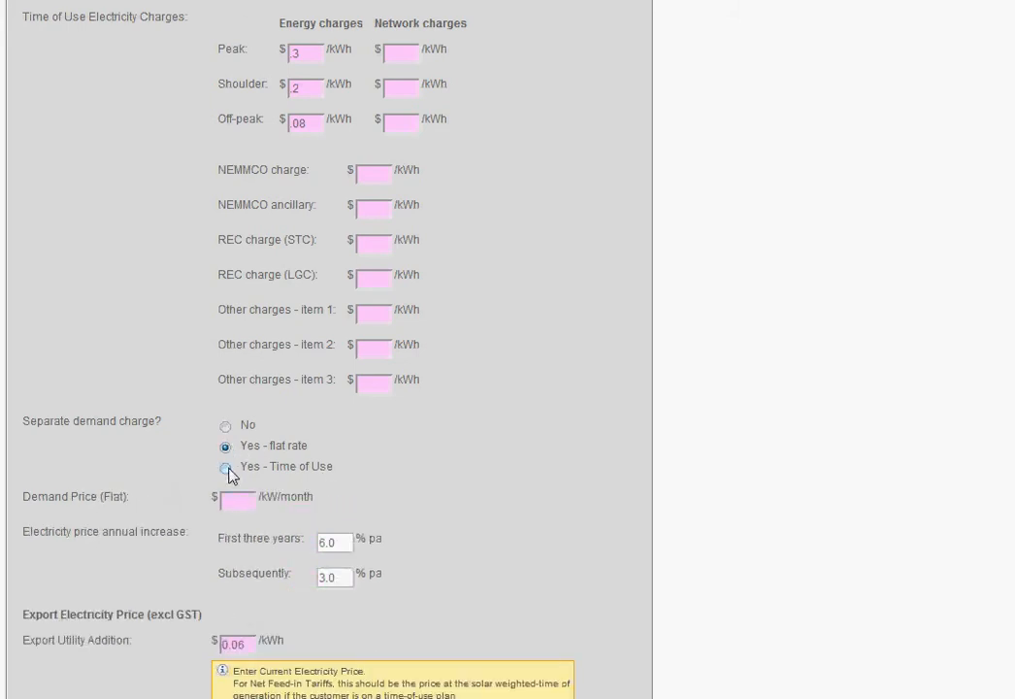
click(227, 470)
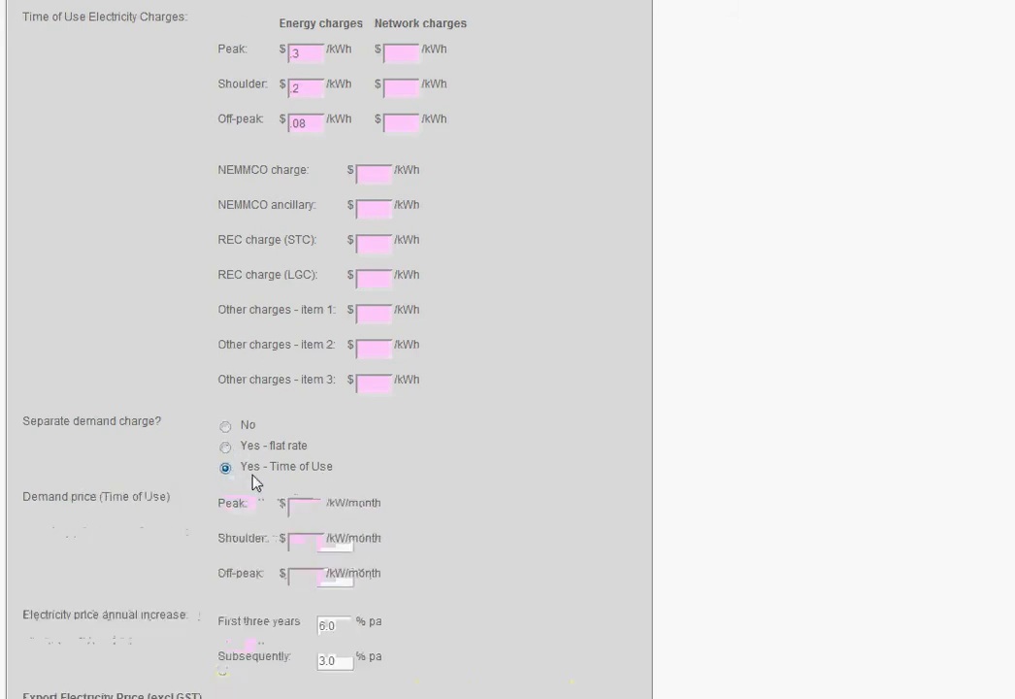
click(225, 427)
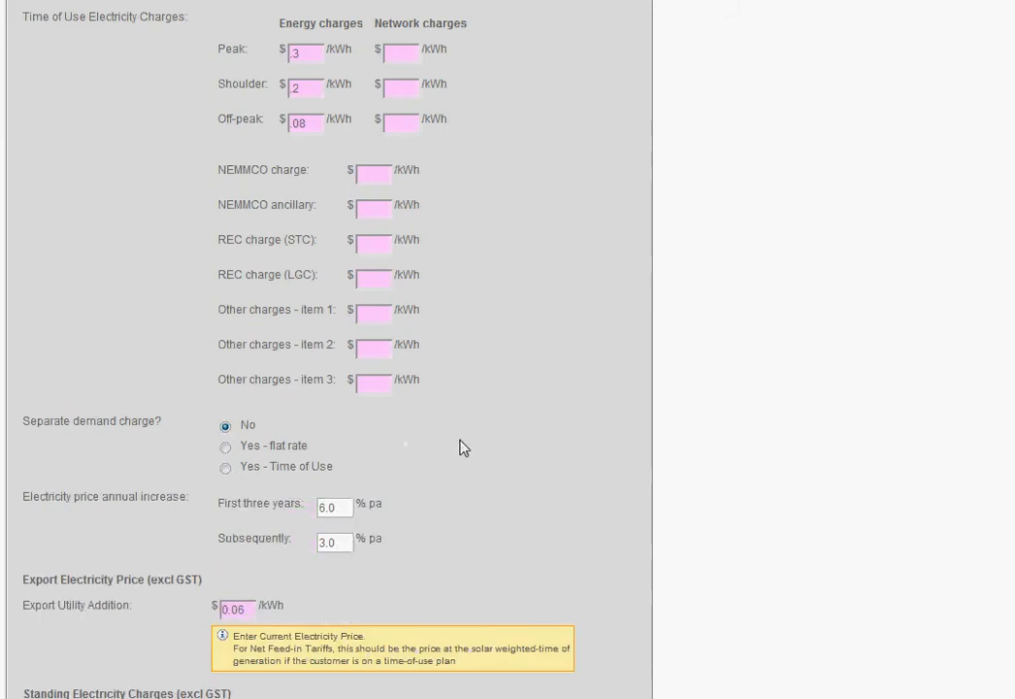
Step: Examine the electricity price annual increase fields and the export utility addition price
middle_click(499, 393)
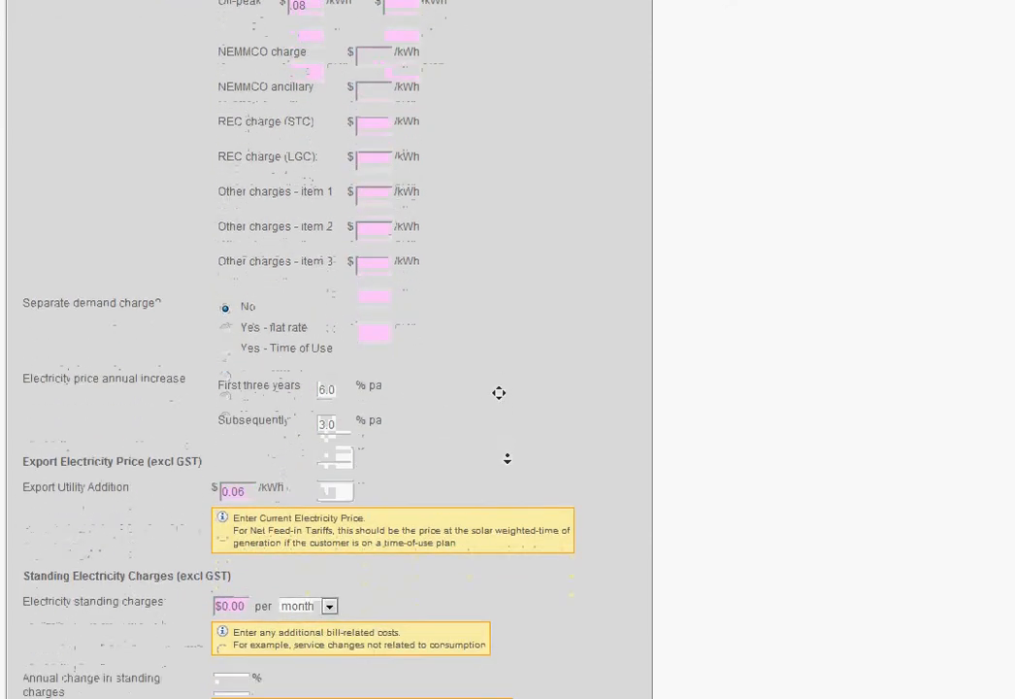
middle_click(508, 457)
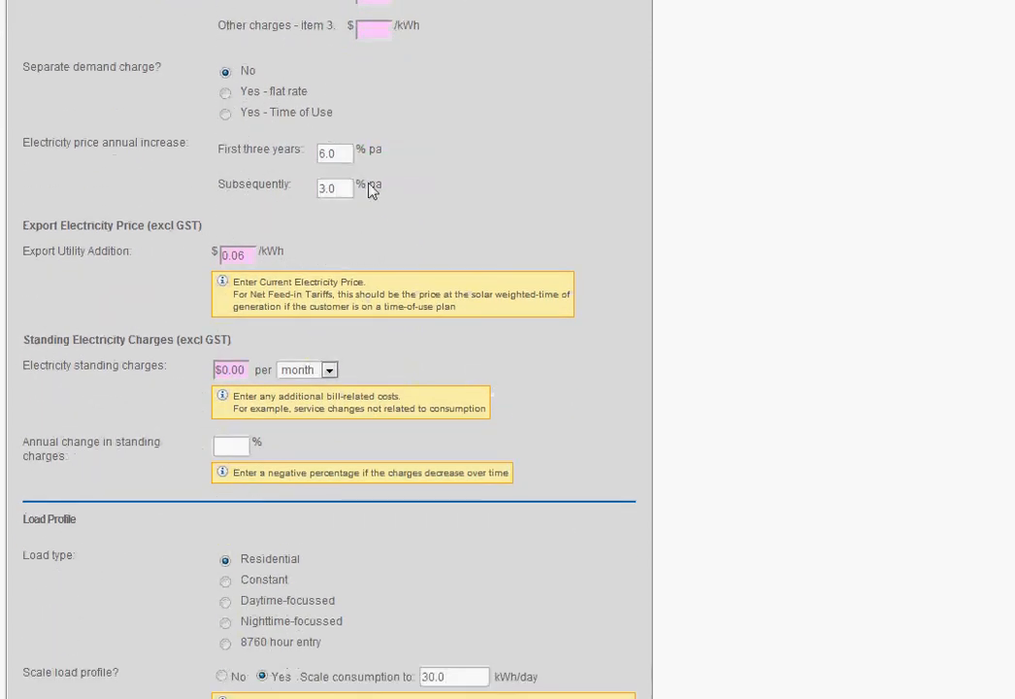
double_click(332, 154)
double_click(351, 189)
drag(342, 191, 283, 186)
drag(254, 254, 201, 252)
click(253, 256)
drag(250, 256, 212, 252)
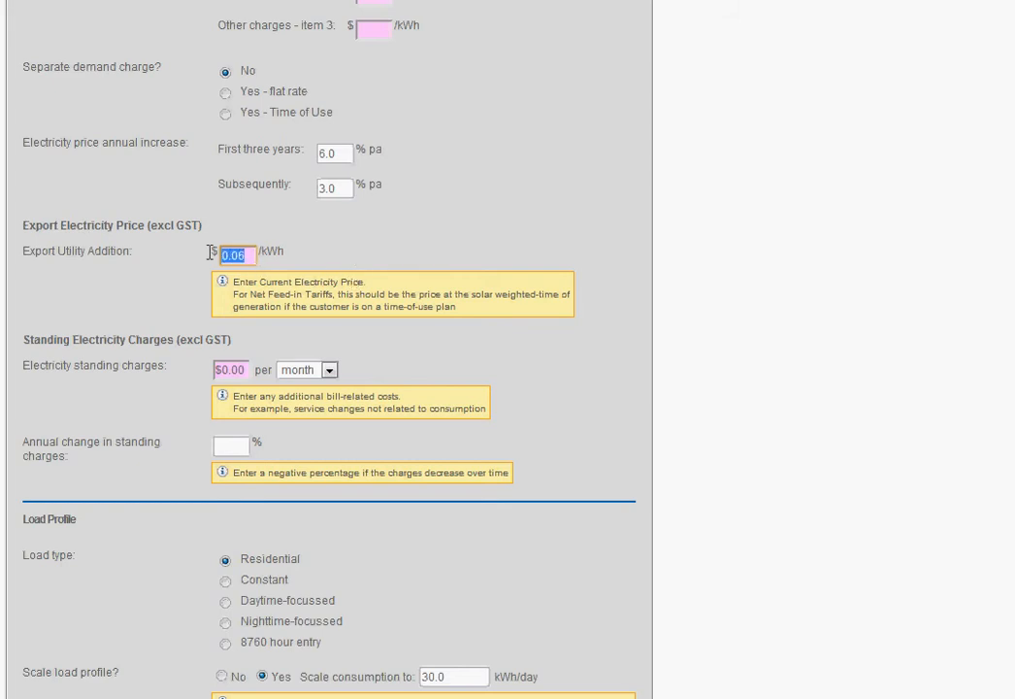
Step: Set the electricity standing charges to 100 per month with an annual change of 3%
middle_click(373, 259)
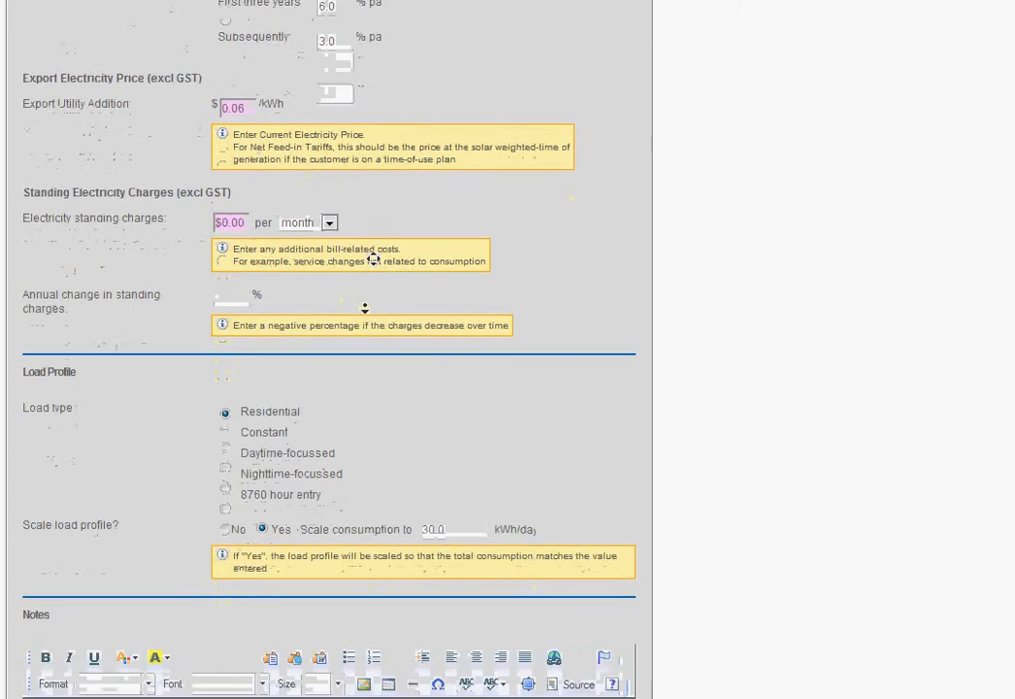
middle_click(367, 309)
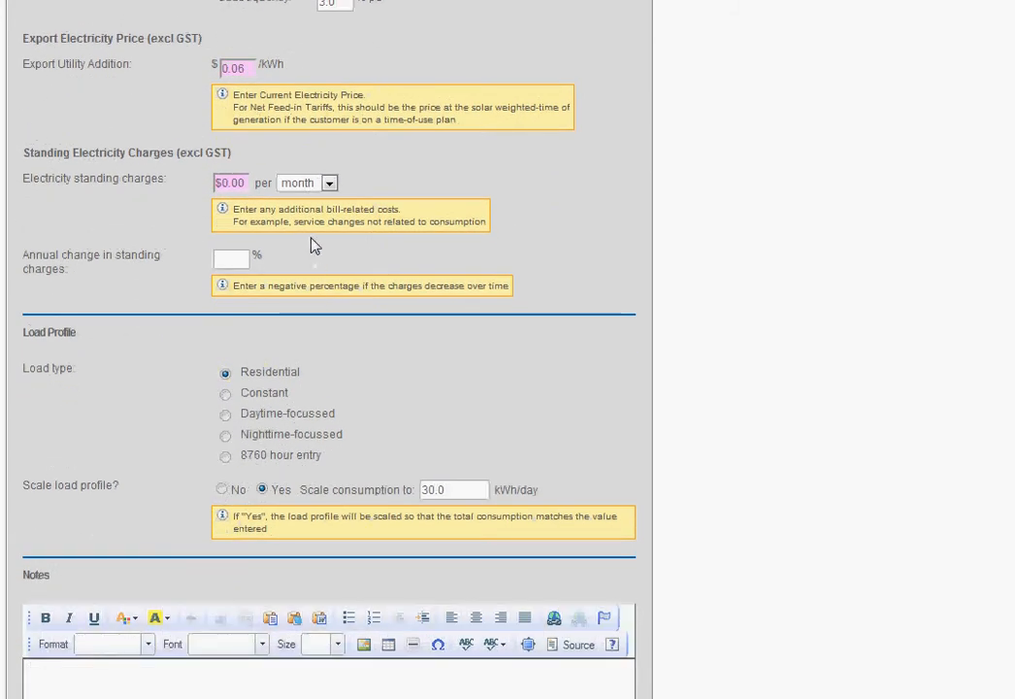
click(248, 183)
drag(248, 182, 216, 176)
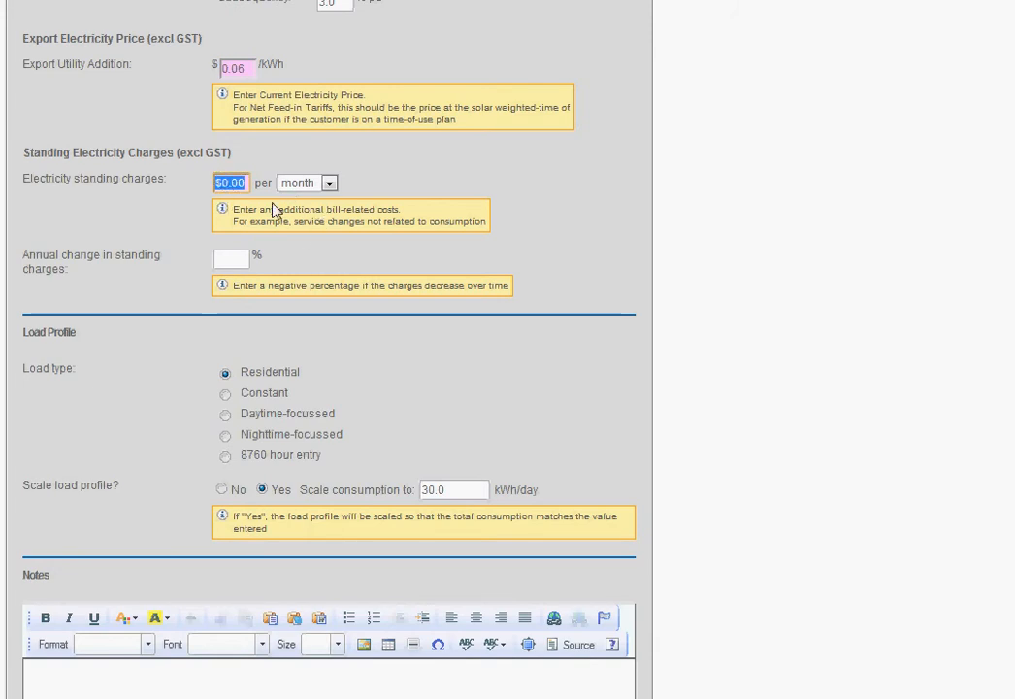
text(100)
click(243, 257)
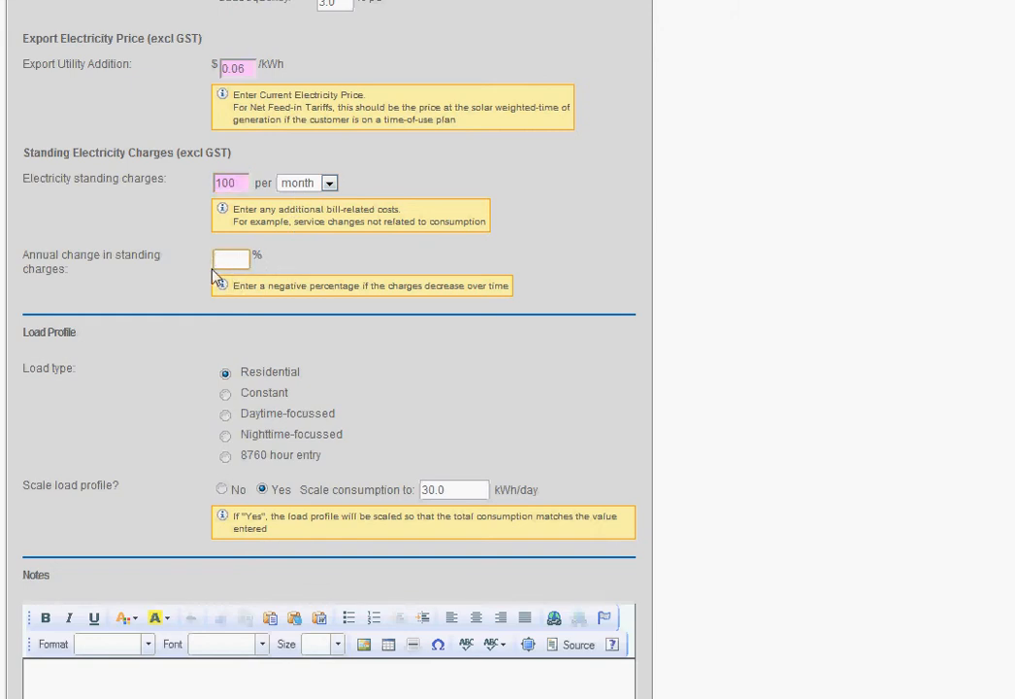
text(3)
Step: Try the Constant, Daytime-focussed, Nighttime-focussed with 4 operating days per week, and 8760 hour entry load types
middle_click(579, 282)
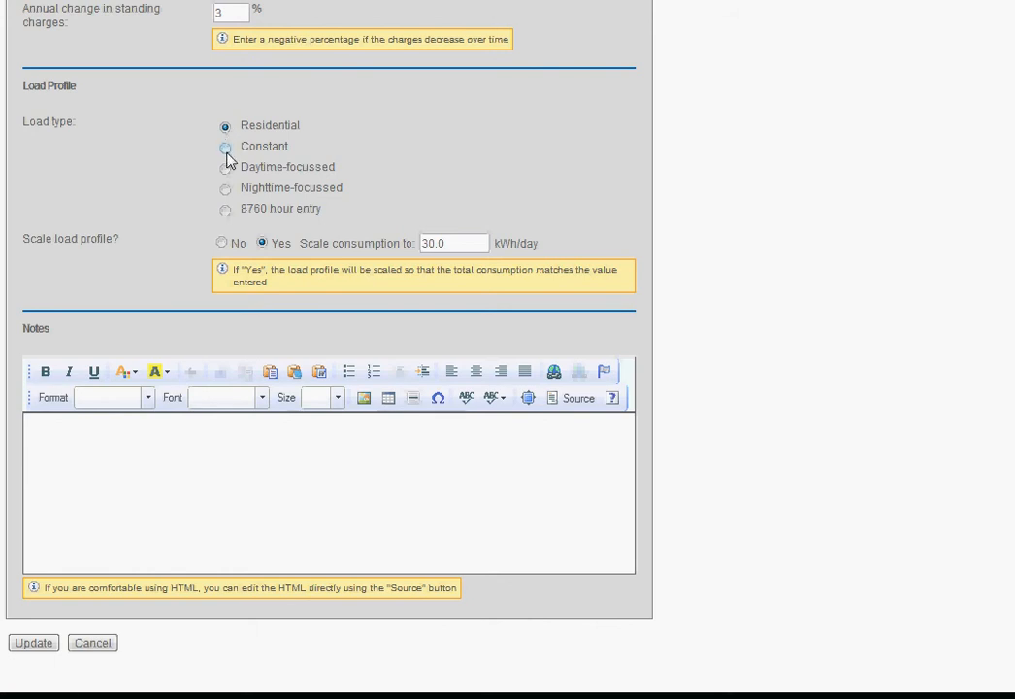
click(229, 148)
click(225, 168)
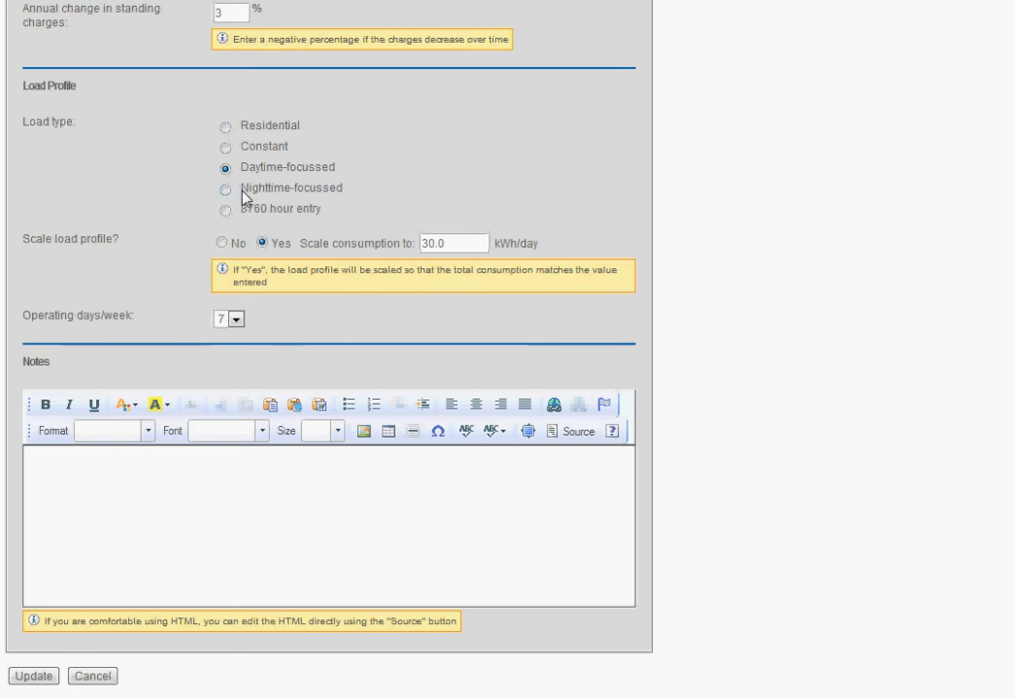
click(225, 190)
click(226, 169)
click(225, 189)
click(235, 319)
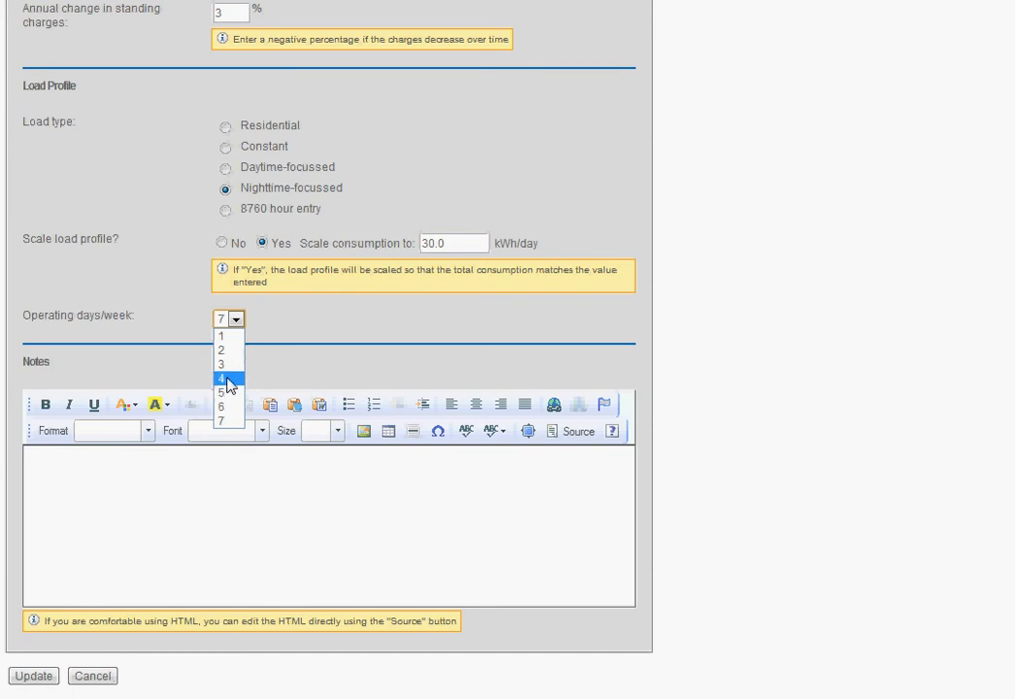
click(228, 379)
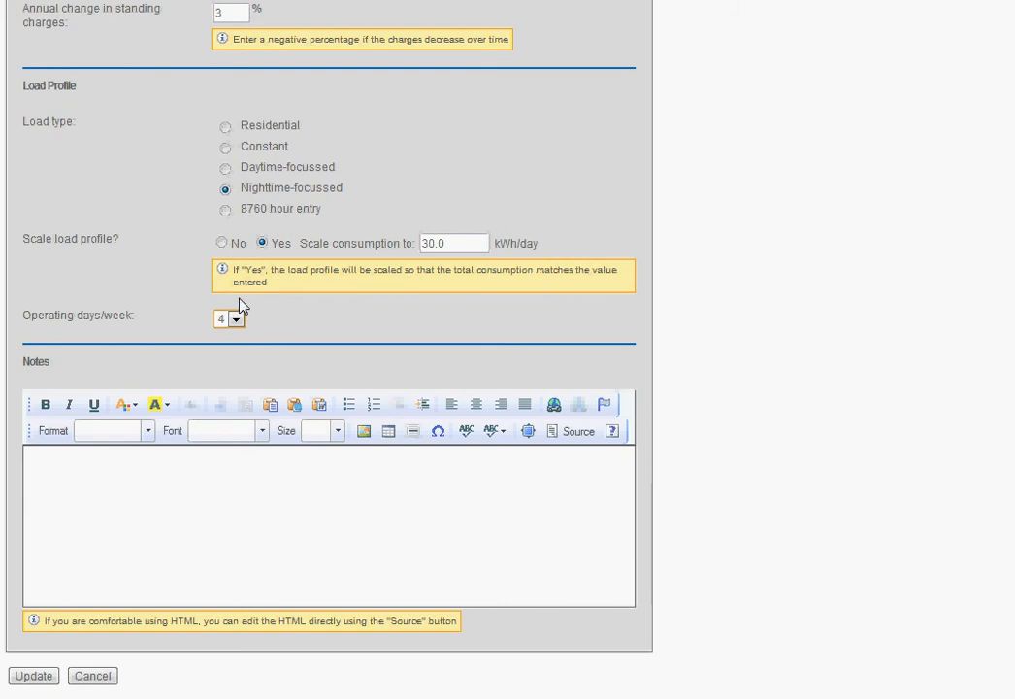
click(225, 210)
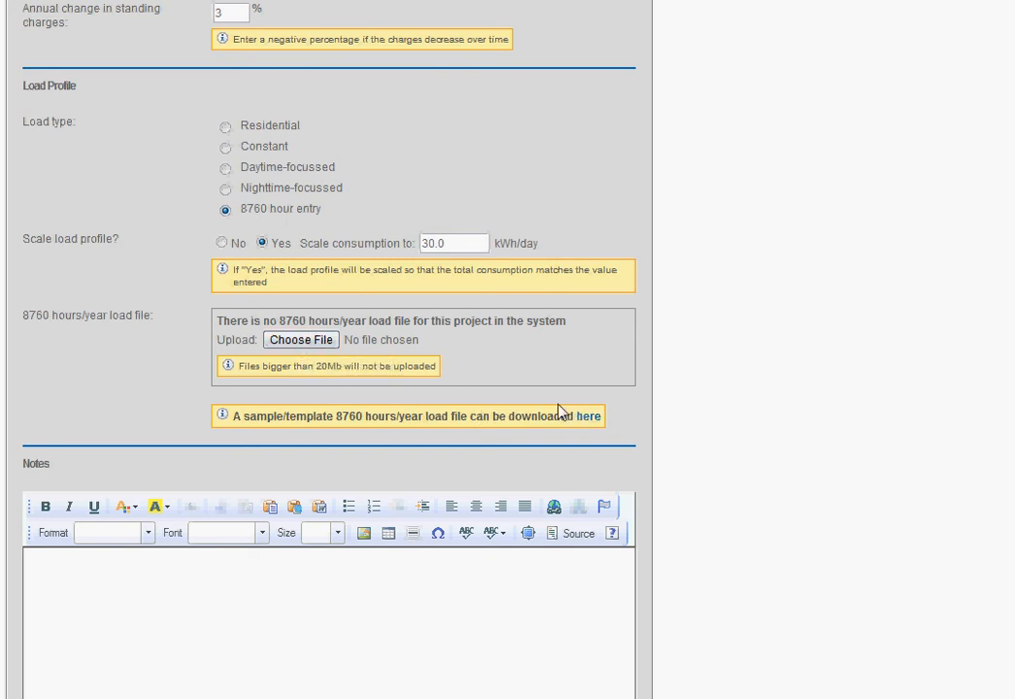
Step: Set the load type to Residential and save the updated project details
click(224, 126)
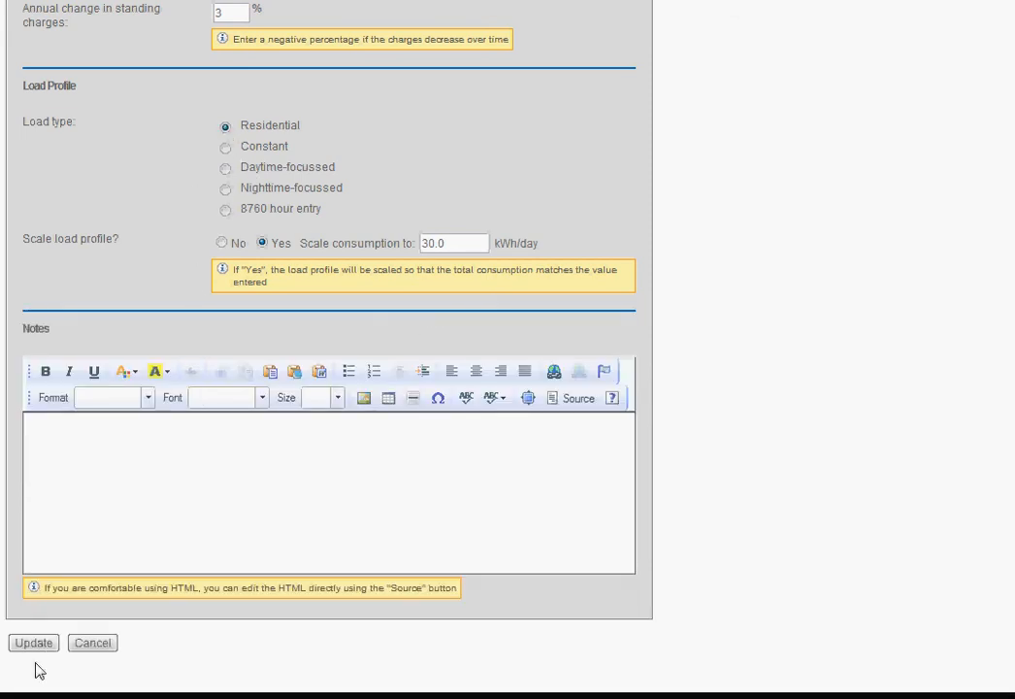
click(39, 644)
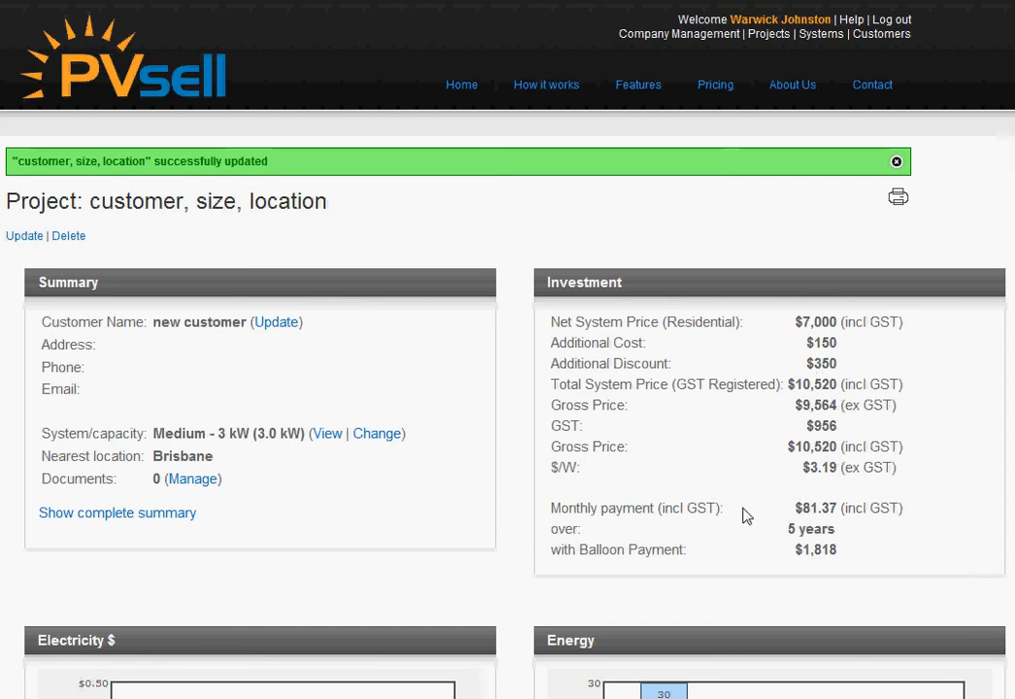
Step: Review the monthly and balloon payment details in the investment summary, and the electricity price and energy charts
drag(559, 507, 847, 546)
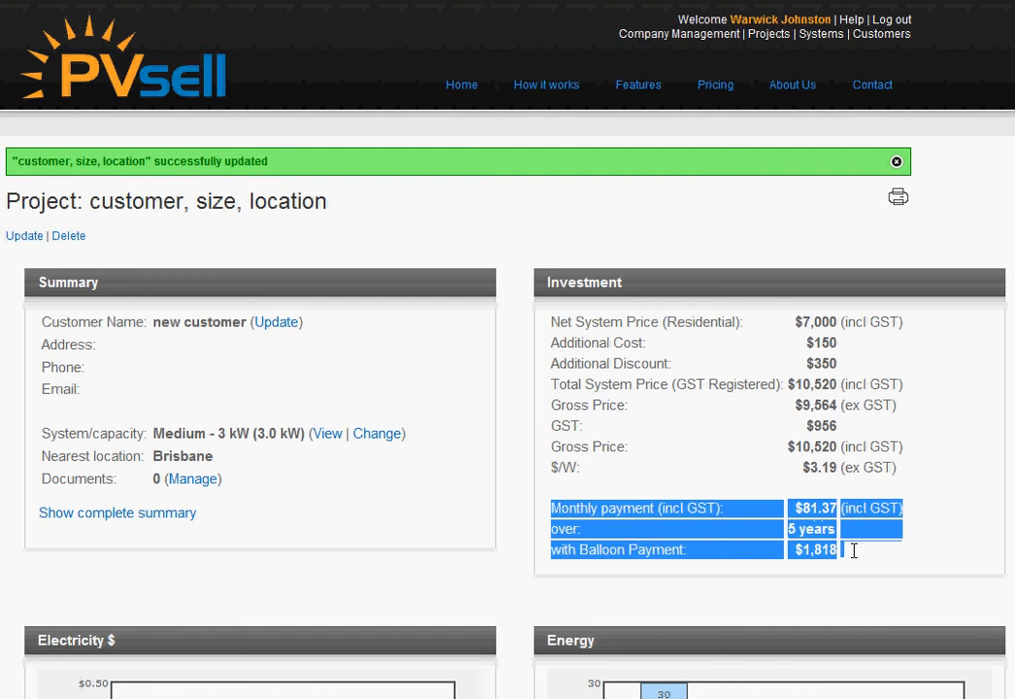
click(714, 477)
scroll(713, 478, down, 9)
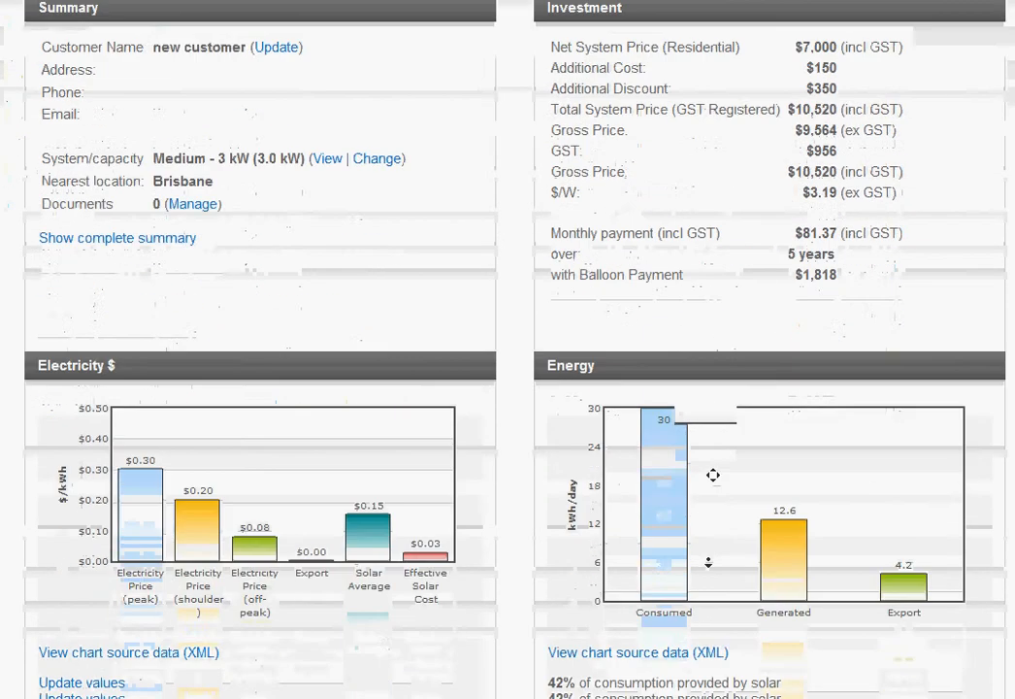
scroll(709, 562, down, 1)
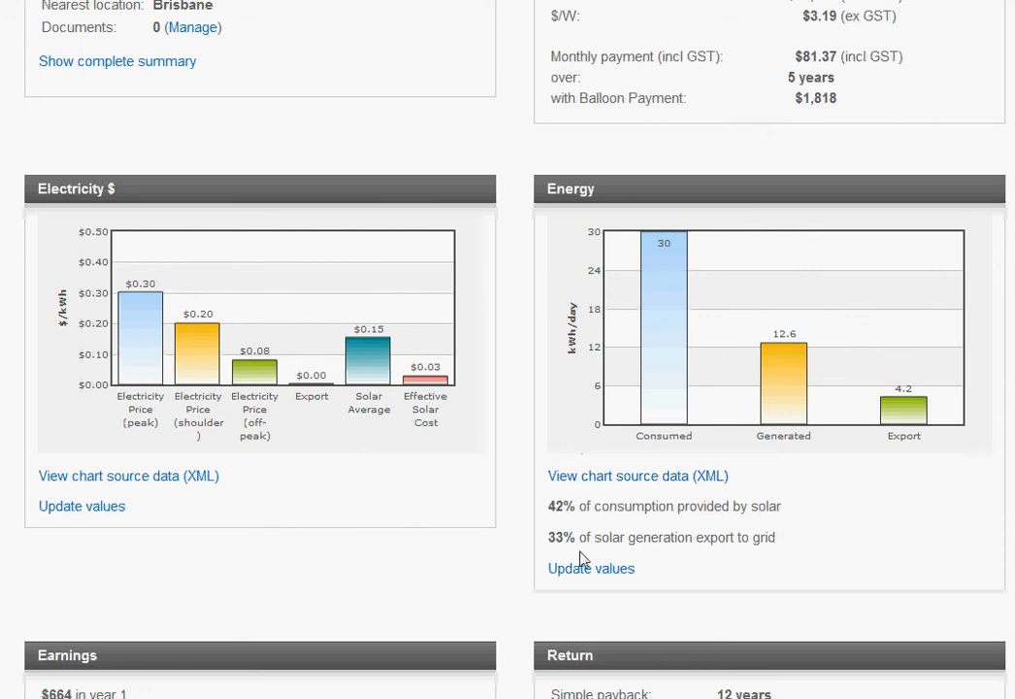
Step: Open the Annual Revenue graph from the project's list of graphs
middle_click(516, 544)
scroll(513, 544, down, 5)
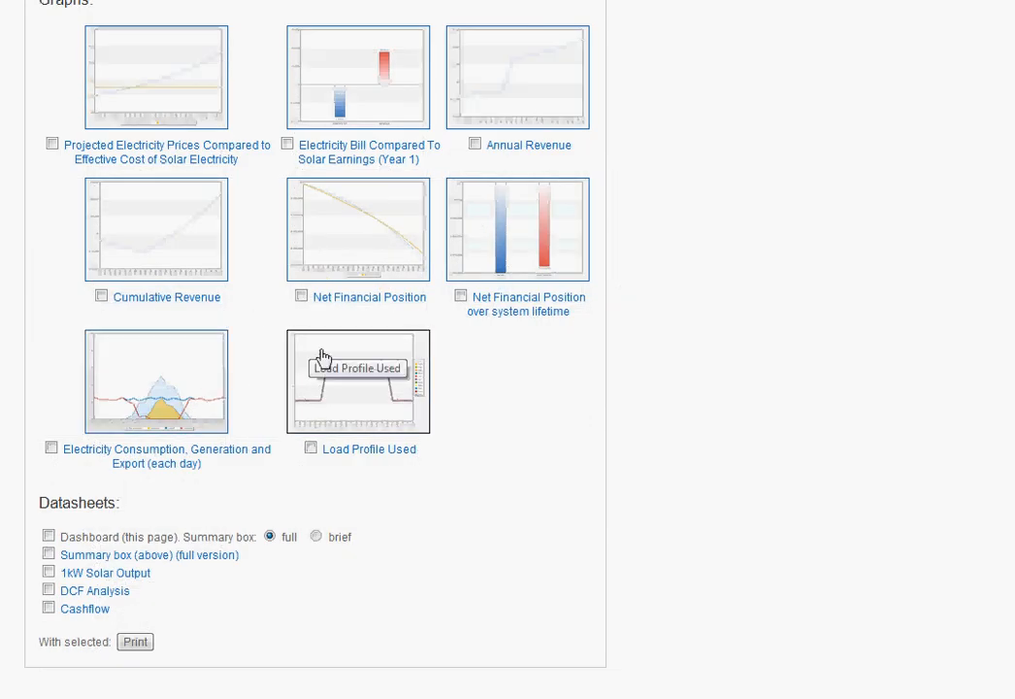
click(523, 147)
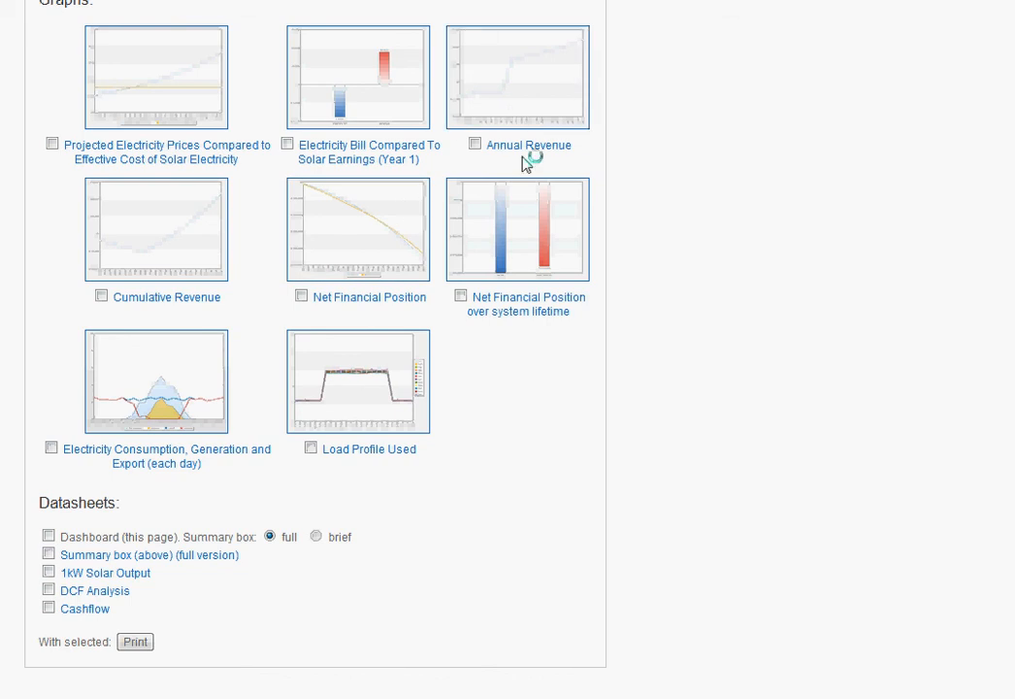